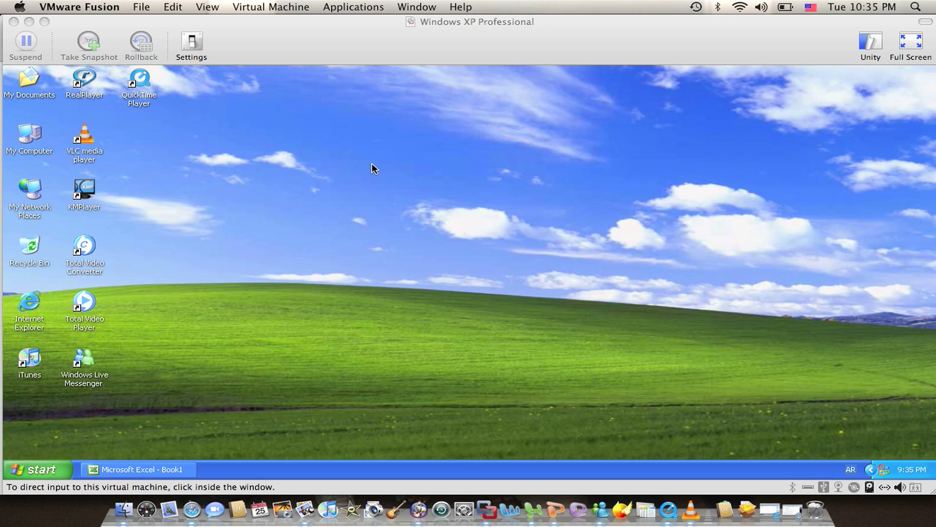
- Give the Windows XP virtual machine input focus by clicking inside the VMware Fusion window
left_click(178, 469)
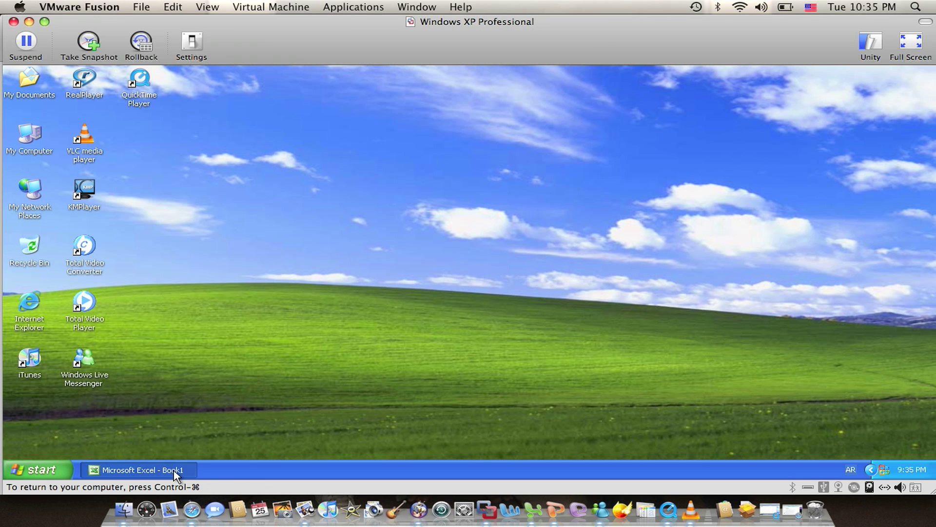
- Restore the minimized Microsoft Excel - Book1 window from the XP taskbar
left_click(174, 471)
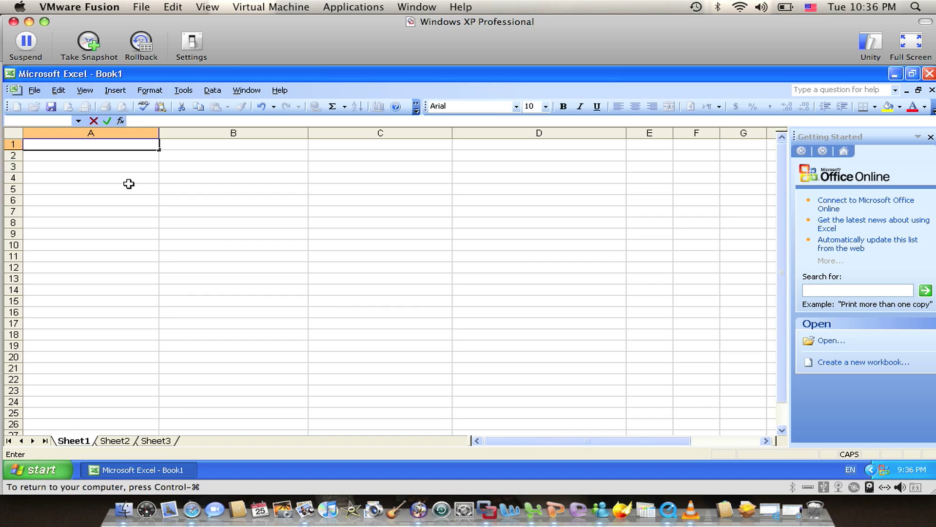
- Enter OBSERVATIONS, PULL STRENGTH Y and DIE HEIGHT X1 in A1:C1, then WIRE LENGTH X2 in D1
type("OBSERVAT")
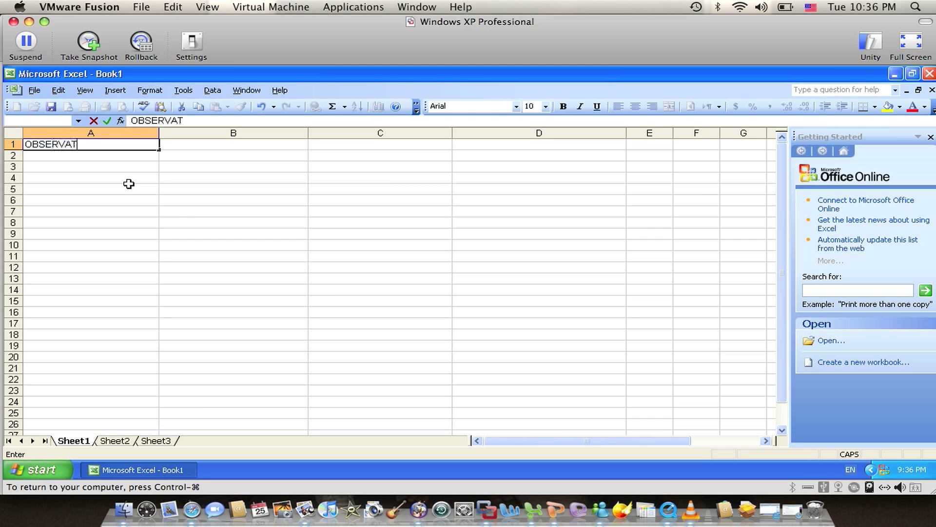
type("IONS")
key("Tab")
type("P")
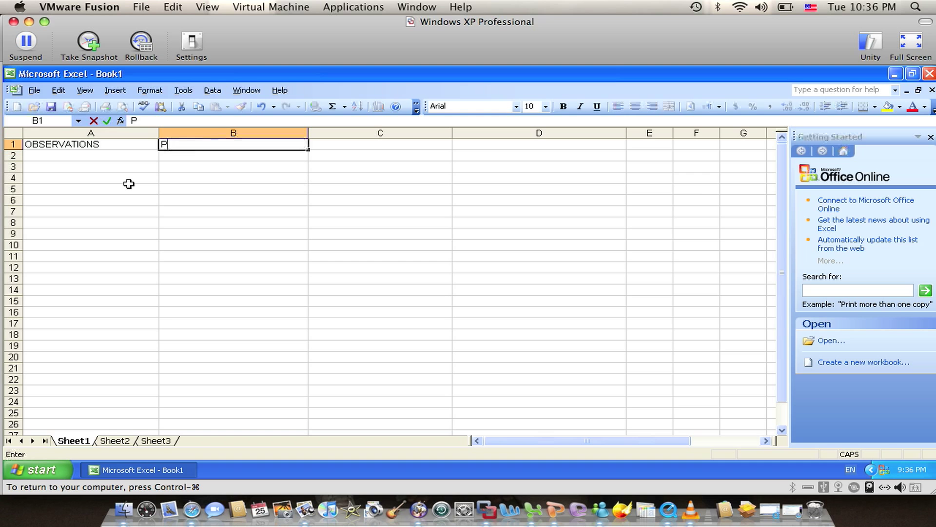
type("ULL STRENG")
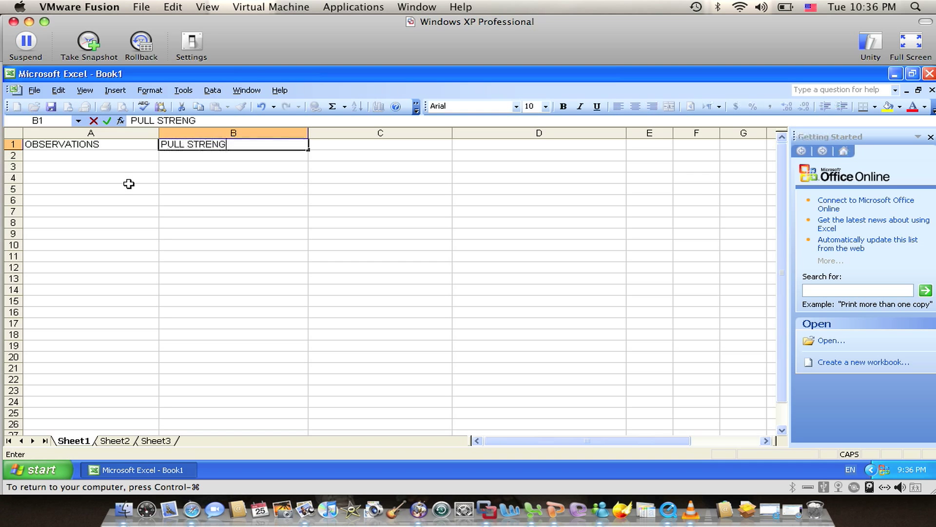
type("TH Y")
key("Tab")
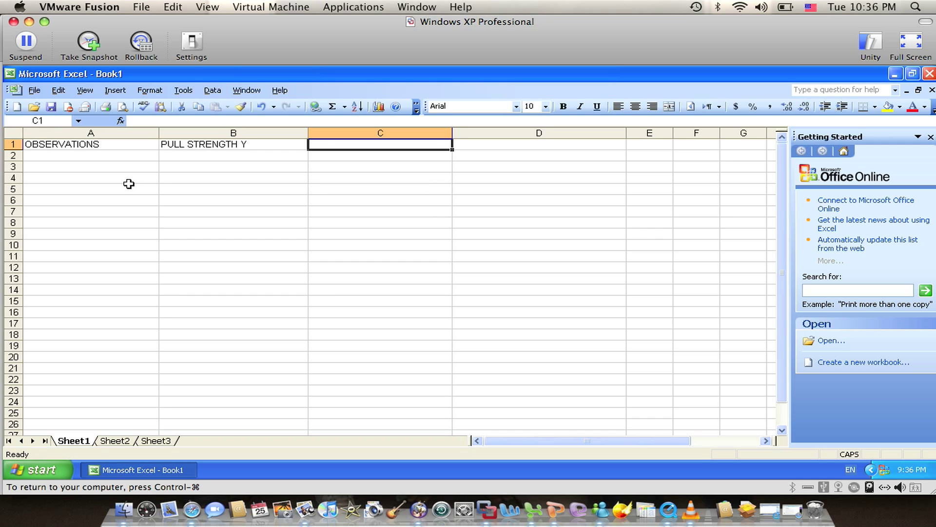
type("DIE HEI")
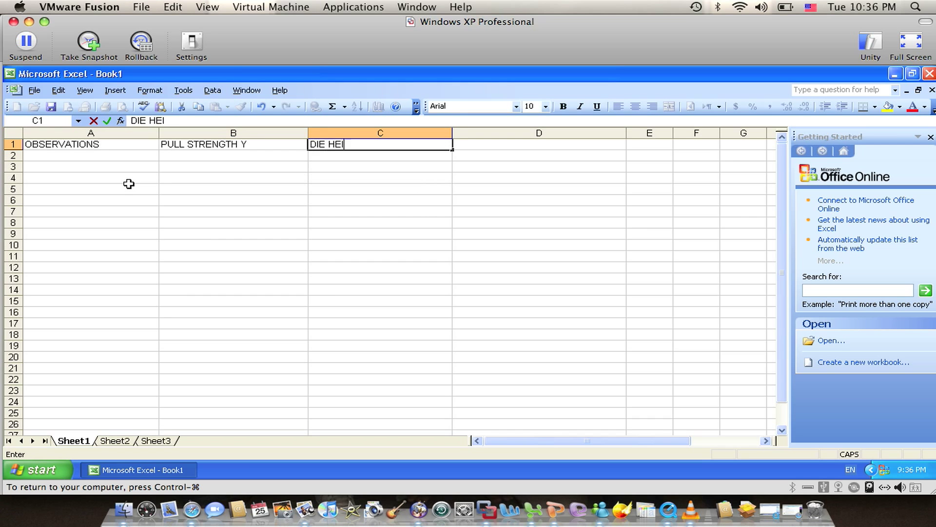
type("GHT X1")
key("Tab")
type("WIR")
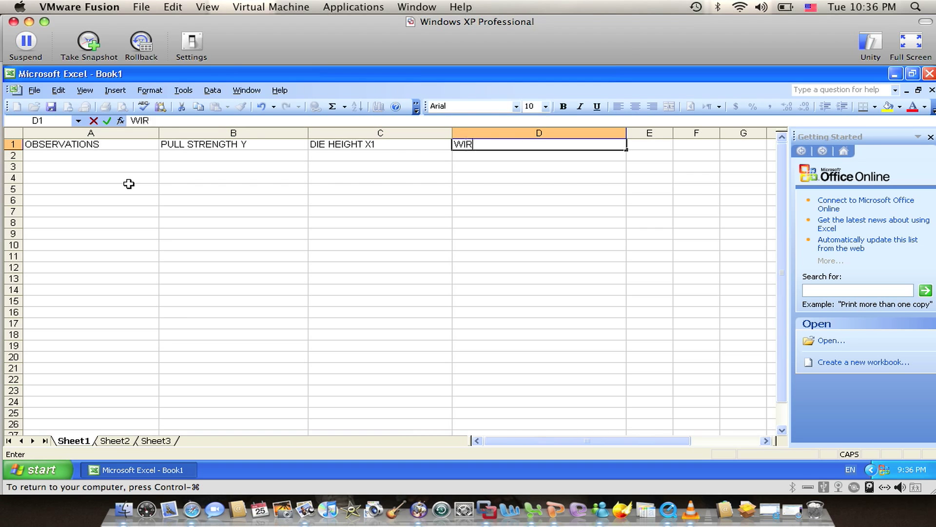
type("E LENGTH ")
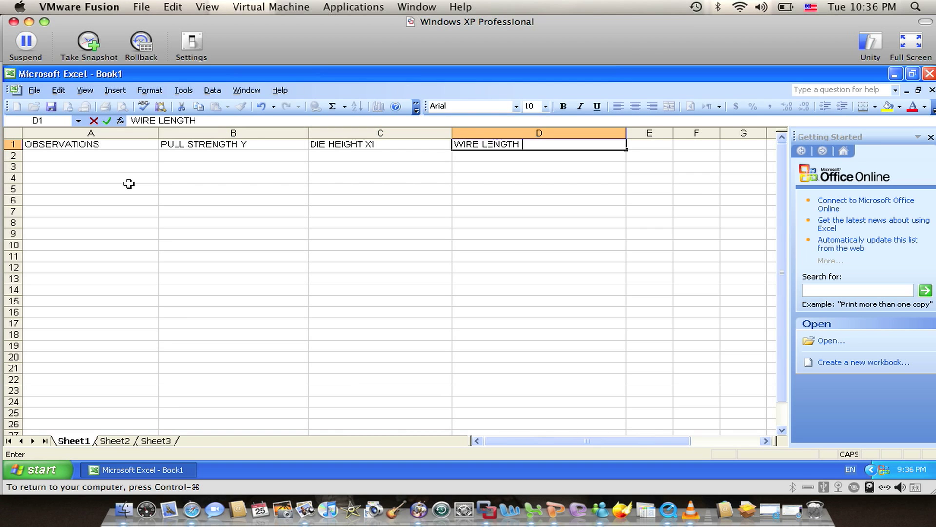
type("X2")
- Commit the WIRE LENGTH X2 header and number A2:A11 with observations 1 through 10
key("Return")
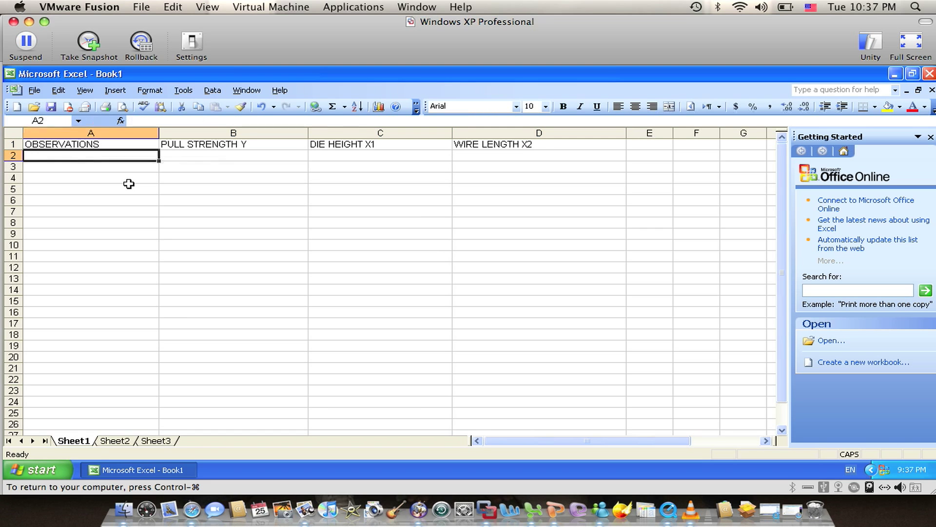
type("1 2 3 ")
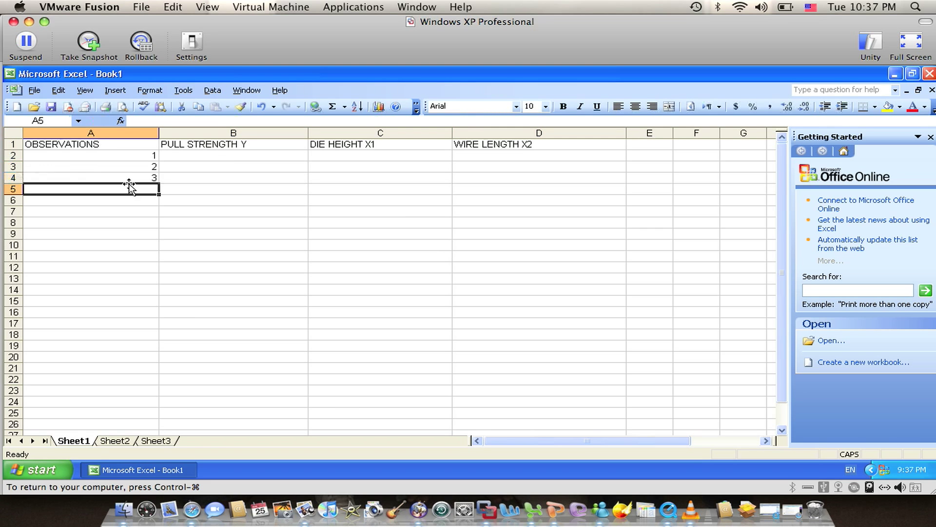
type("4 5 6")
key("Return")
type("7")
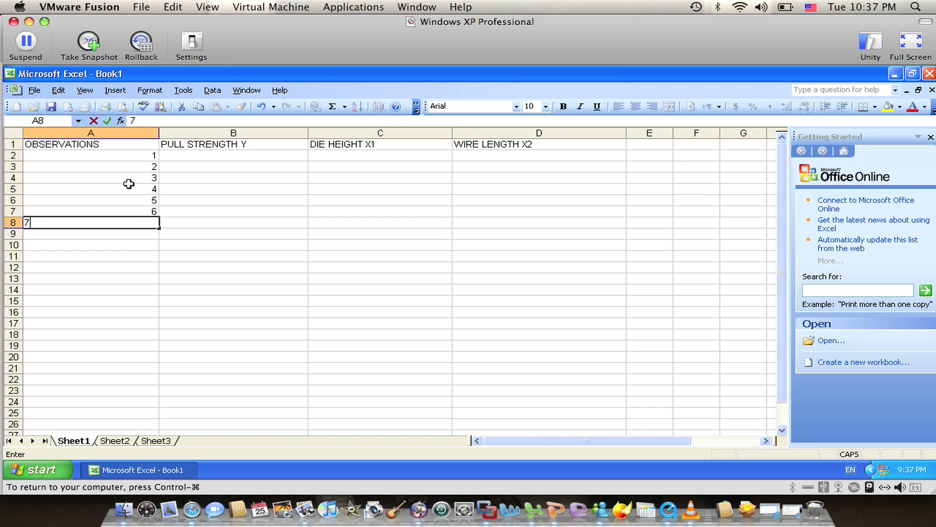
key("Return")
type("8")
key("Return")
type("9")
key("Return")
type("10")
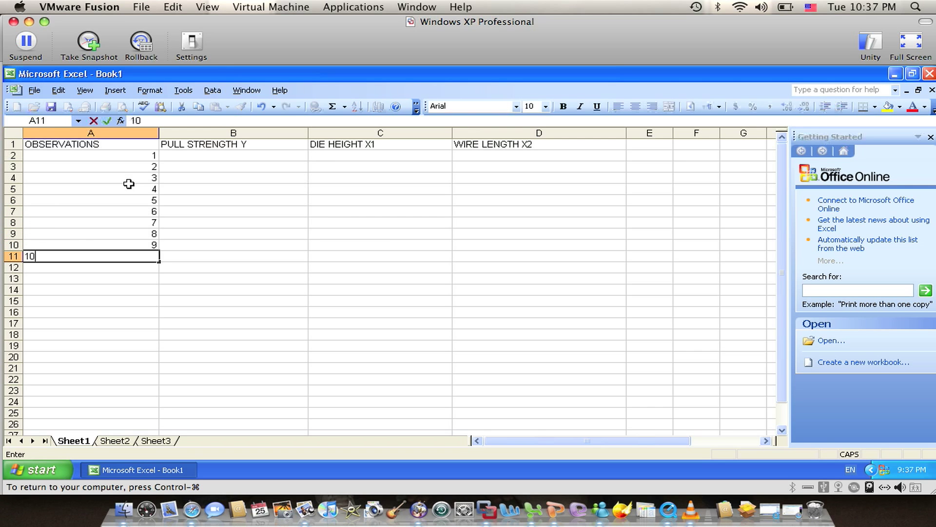
- Continue the observation numbers 11 through 20 down to A21, then move into column B
key("Return")
type("11")
key("Return")
type("12")
key("Return")
type("13")
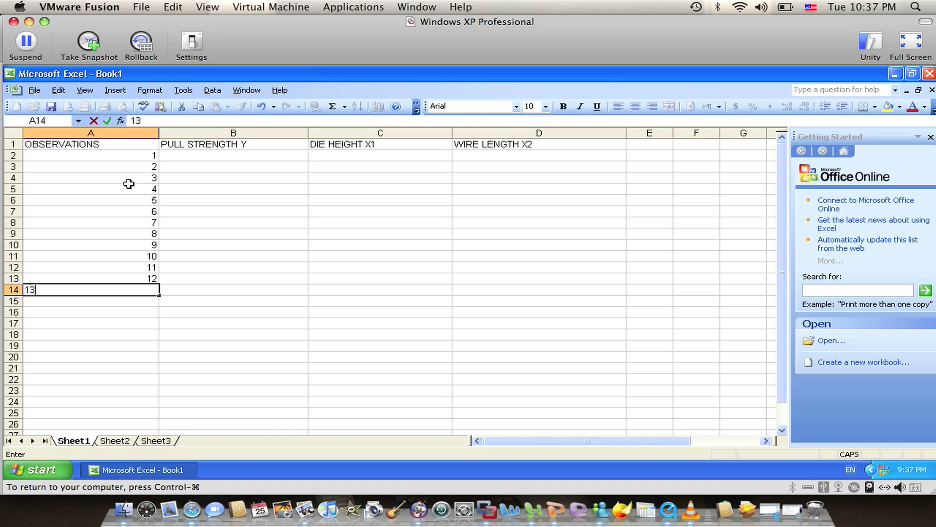
key("Return")
type("14")
key("Return")
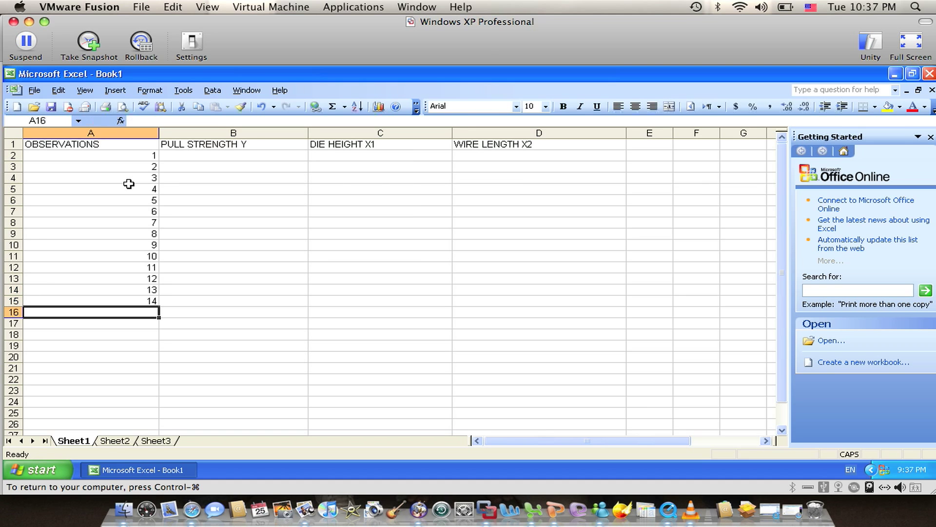
type("15")
key("Return")
type("1")
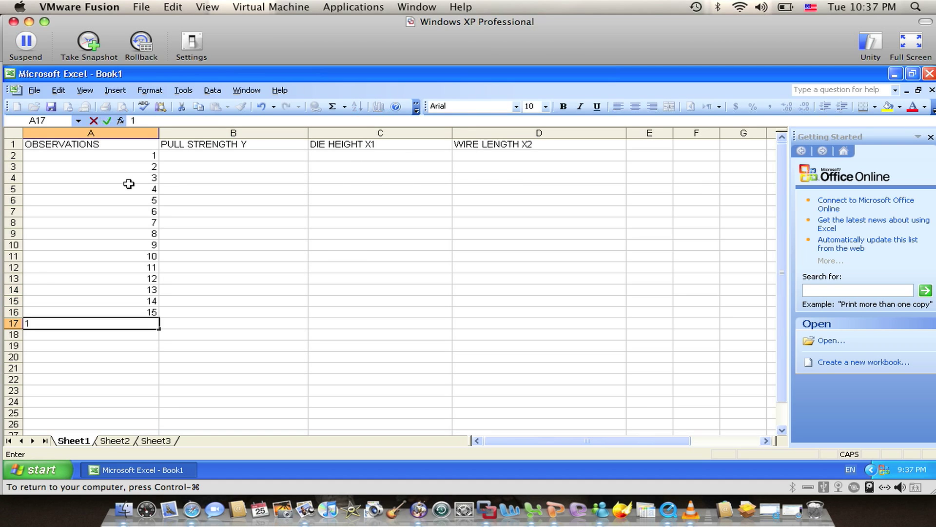
type("6")
key("Return")
type("17")
key("Return")
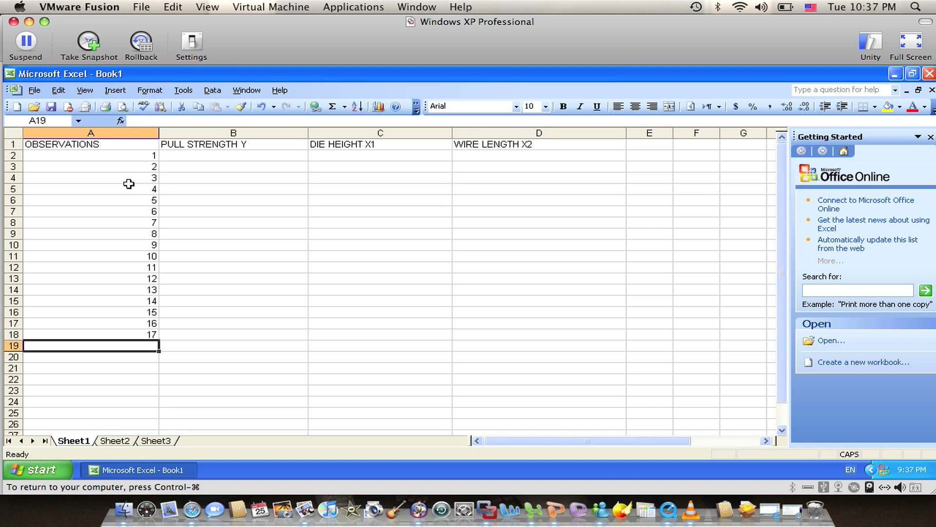
type("18")
key("Return")
type("19")
key("Return")
type("20")
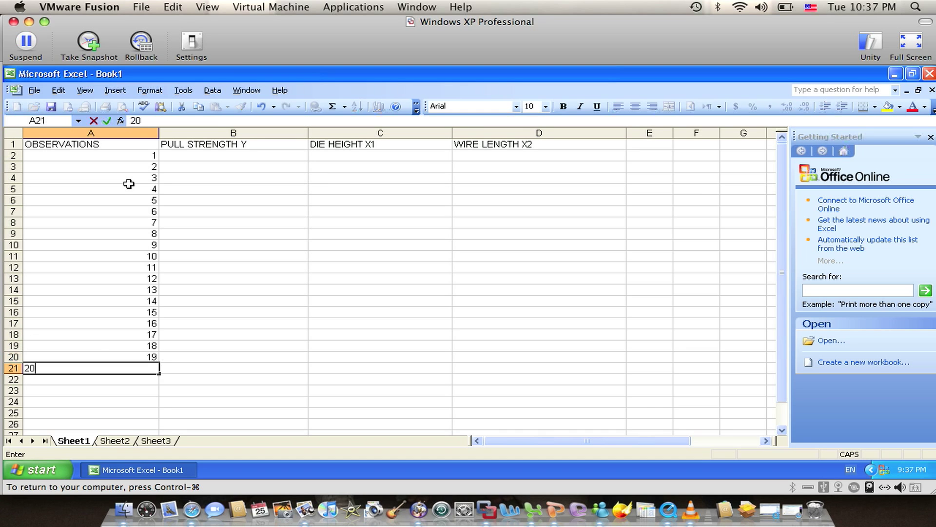
key("Tab")
key("Up")
key("Up")
key("Up")
key("Up")
key("Up")
key("Up")
key("Up")
key("Up")
key("Up")
key("Up")
key("Up")
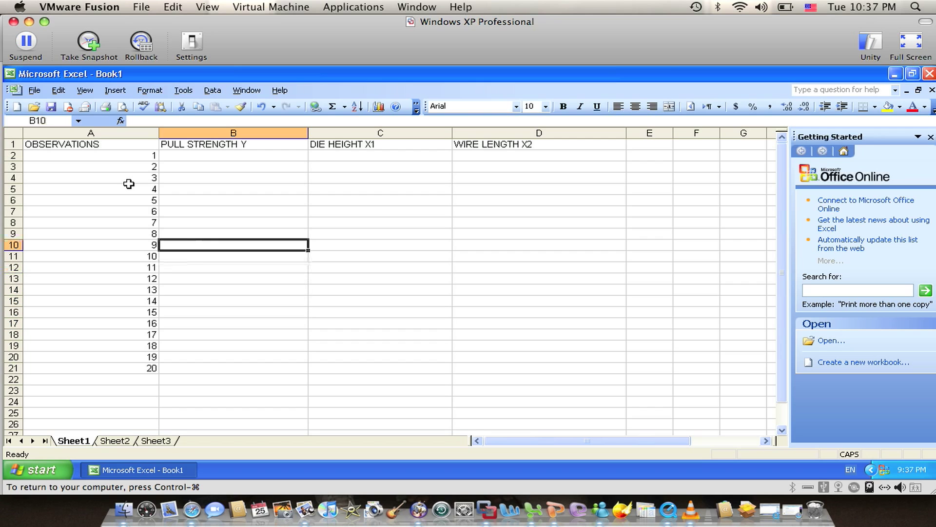
- Enter pull strengths 10, 24, 31, 35, 25, 16, 14, 10, 24, 27 in B2:B11
key("Up")
key("Up")
key("Up")
key("Up")
key("Up")
key("Up")
key("Up")
key("Up")
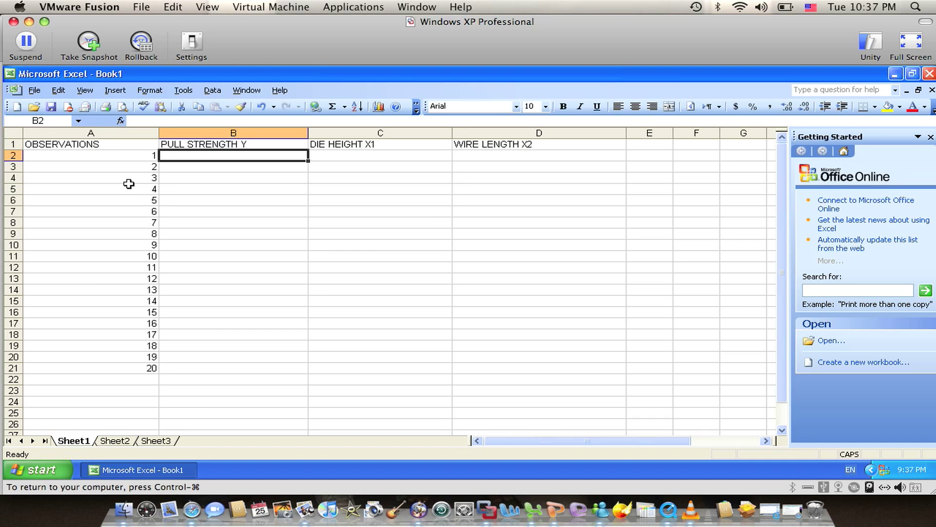
type("10")
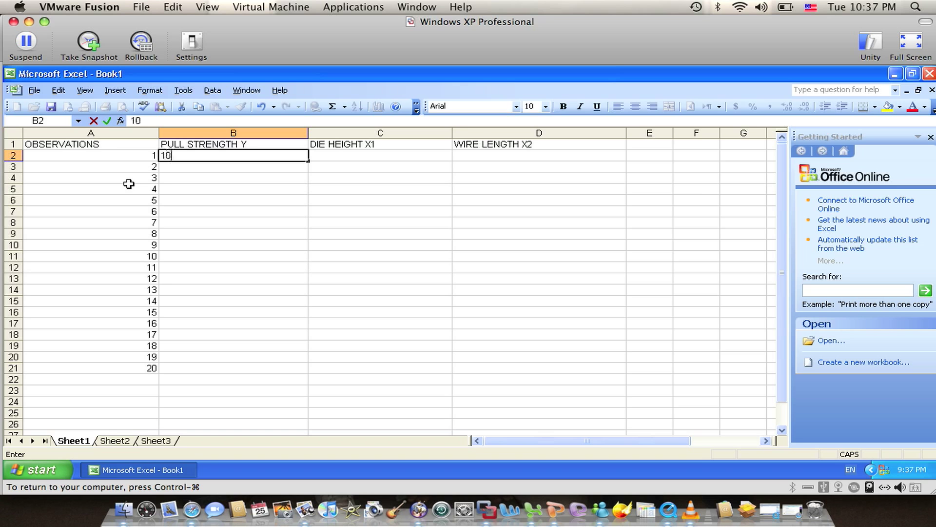
key("Return")
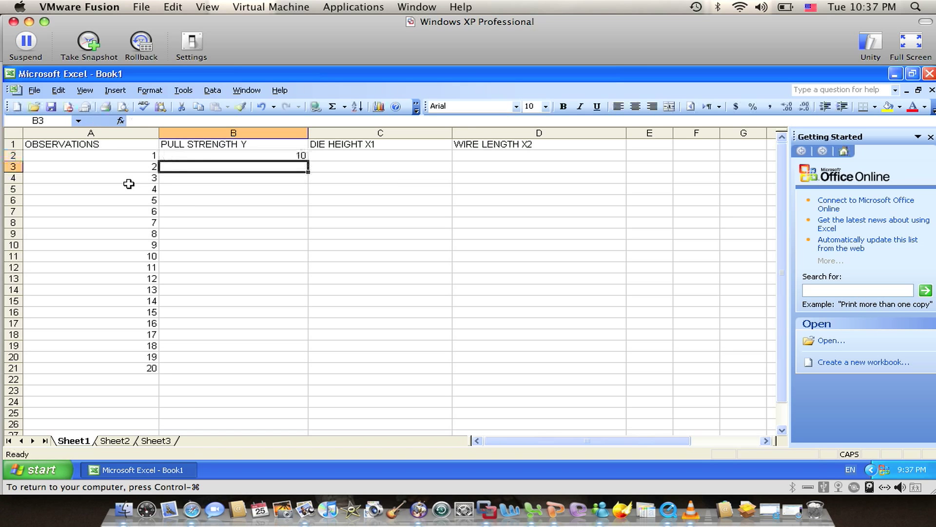
type("24")
key("Return")
type("31")
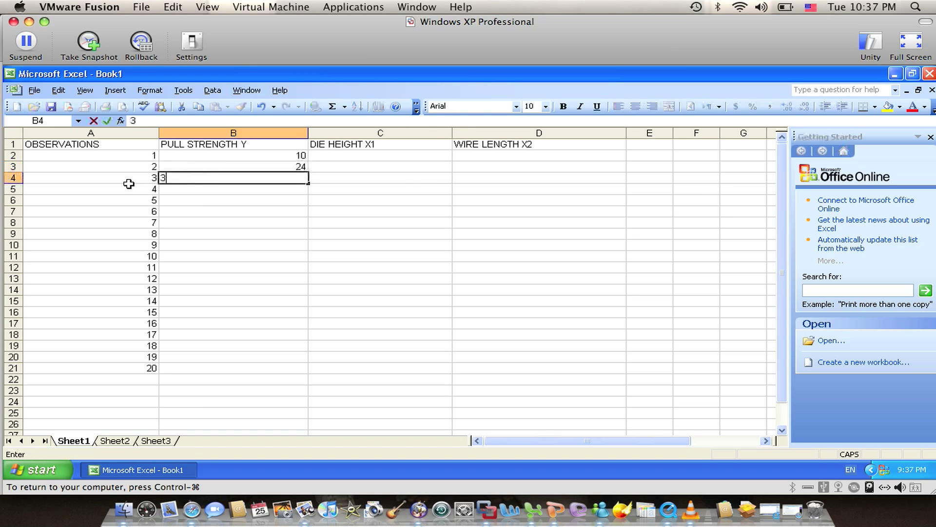
key("Return")
type("35")
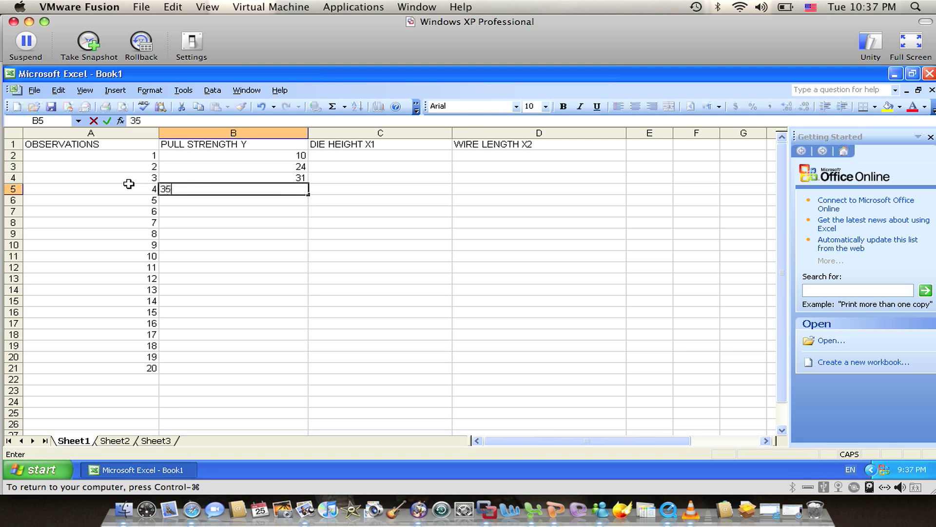
key("Return")
type("25")
key("Return")
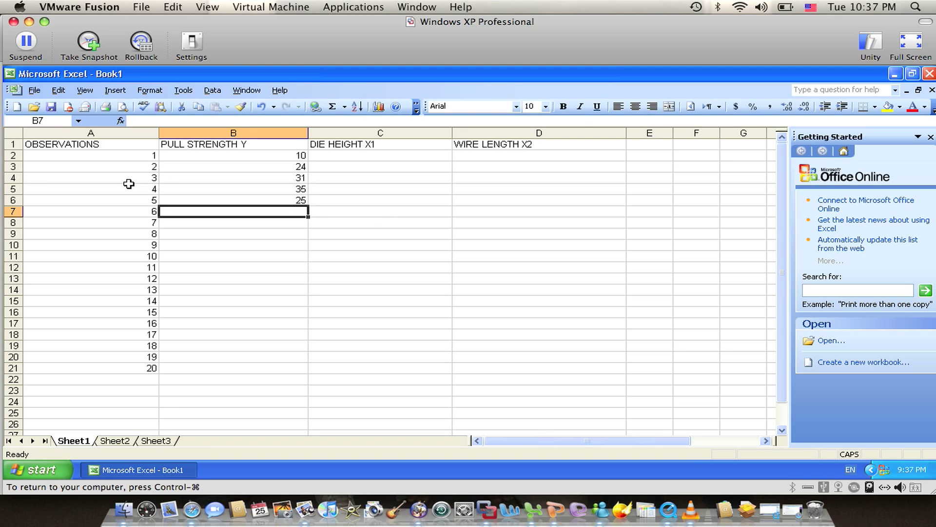
type("16")
key("Return")
type("14")
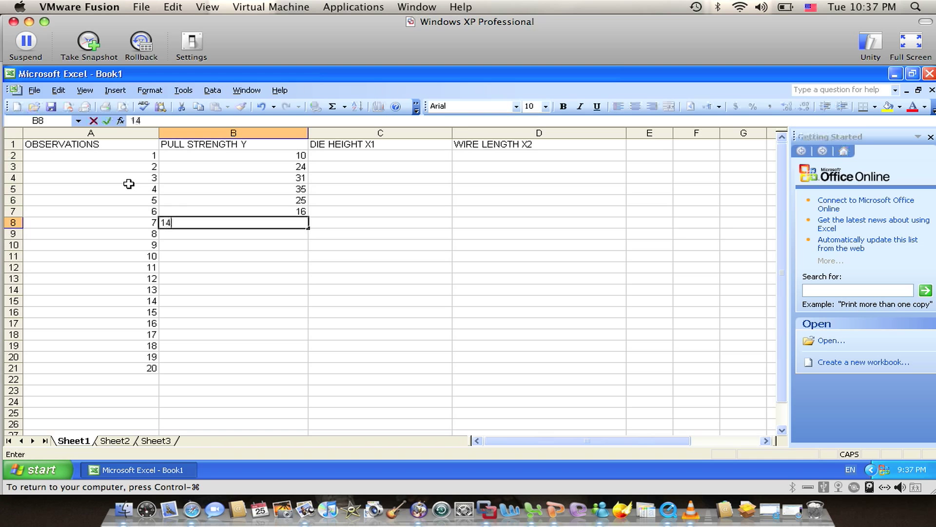
key("Return")
type("10")
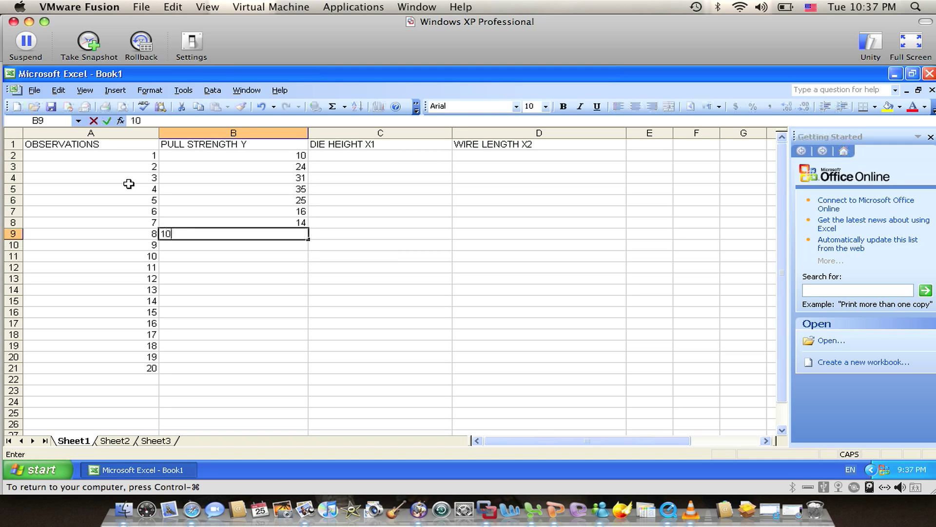
key("Return")
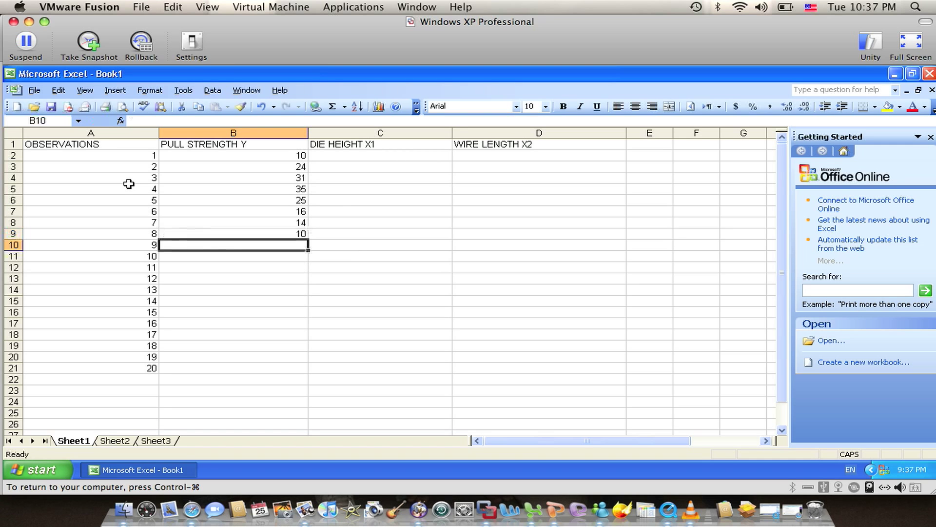
type("24")
key("Return")
type("2")
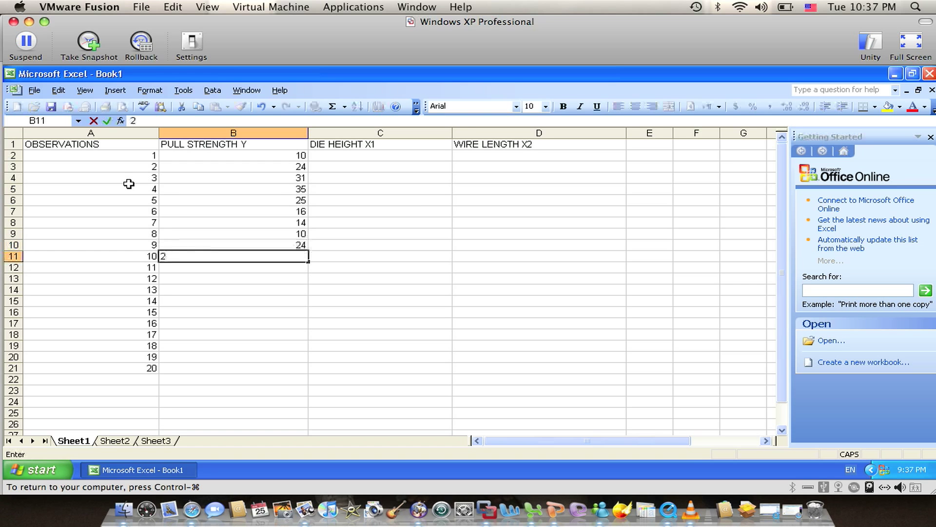
type("7")
key("Return")
- Enter pull strengths 17, 37, 42, 11, 21, 18, 69, 10, 34, 46 in B12:B21
type("17")
key("Return")
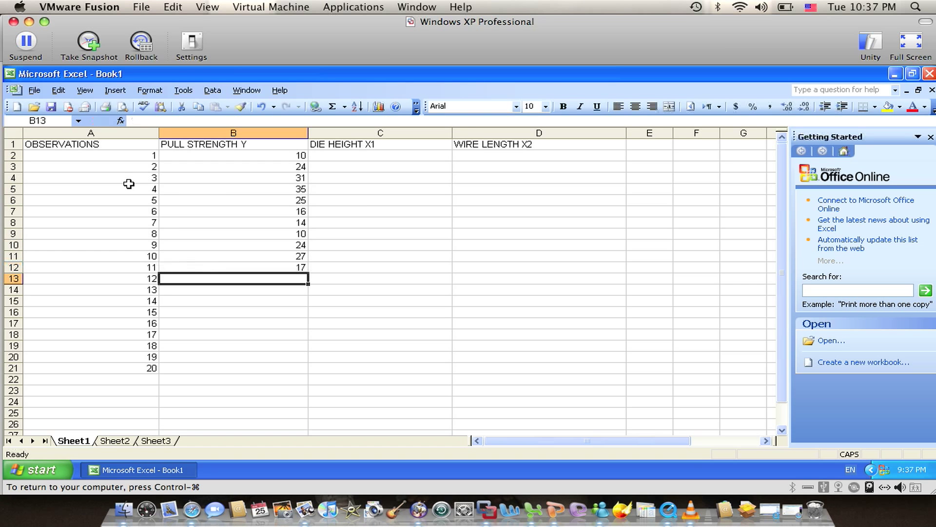
type("3")
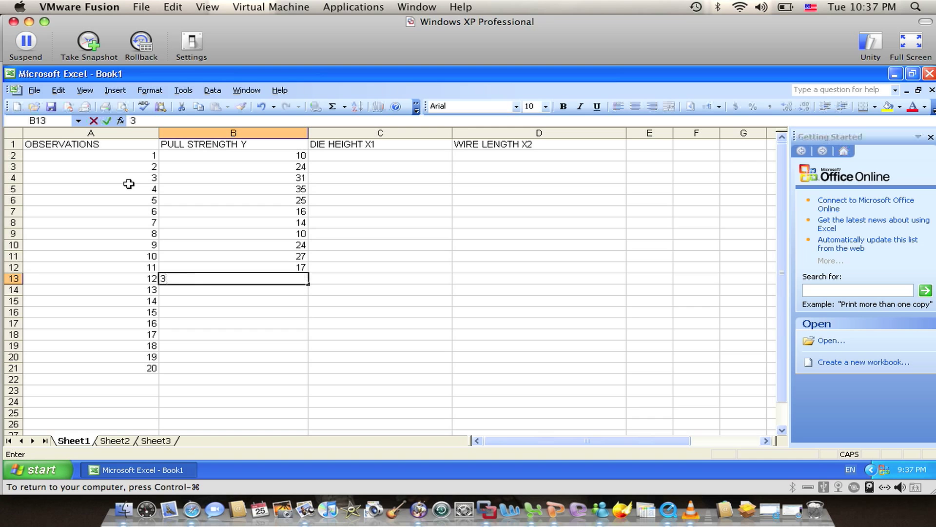
type("7")
key("Return")
type("42")
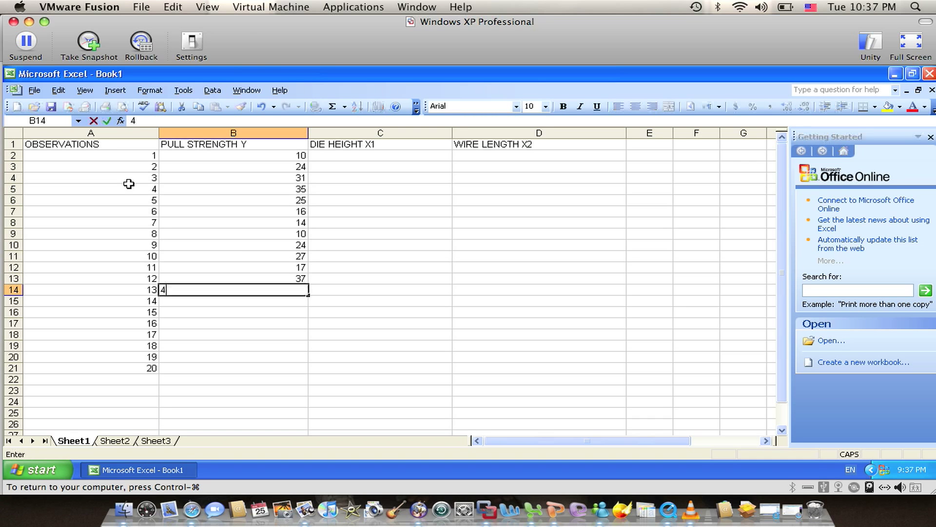
key("Return")
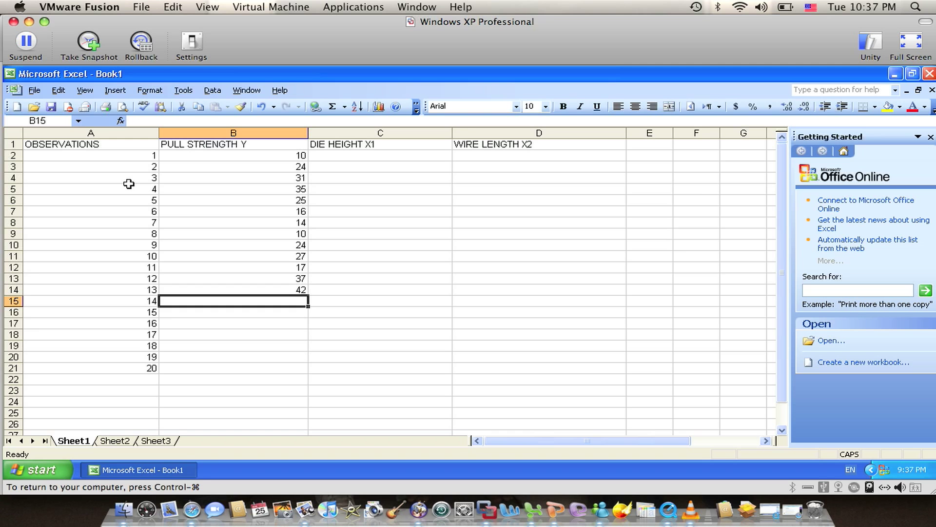
type("11")
key("Return")
type("21")
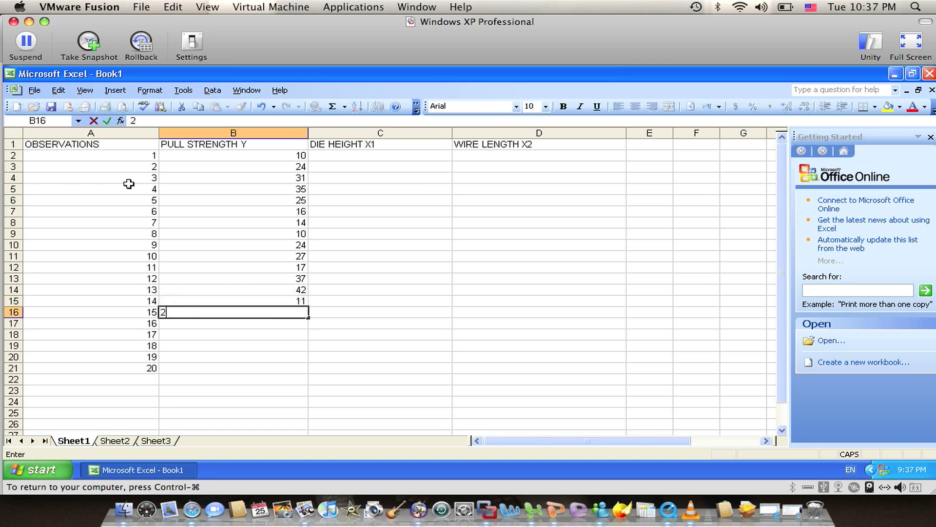
key("Return")
type("1")
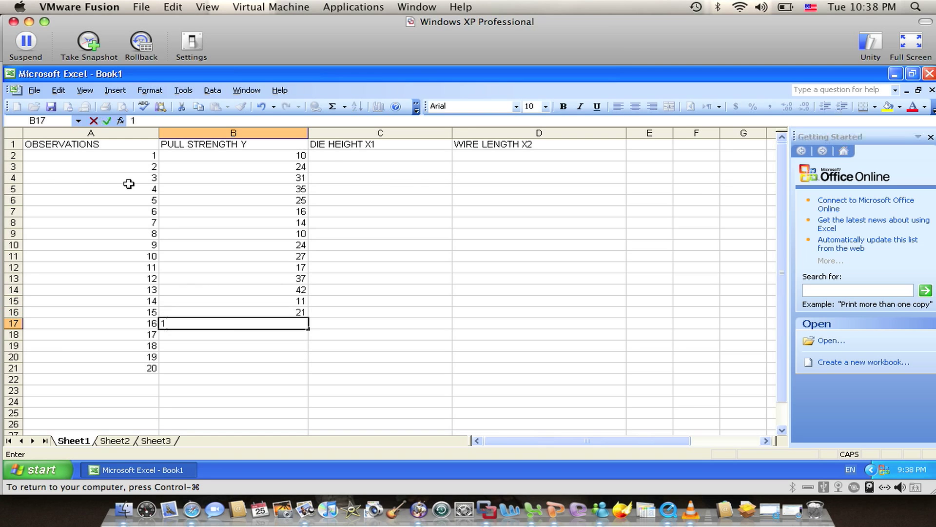
type("8")
key("Return")
type("69")
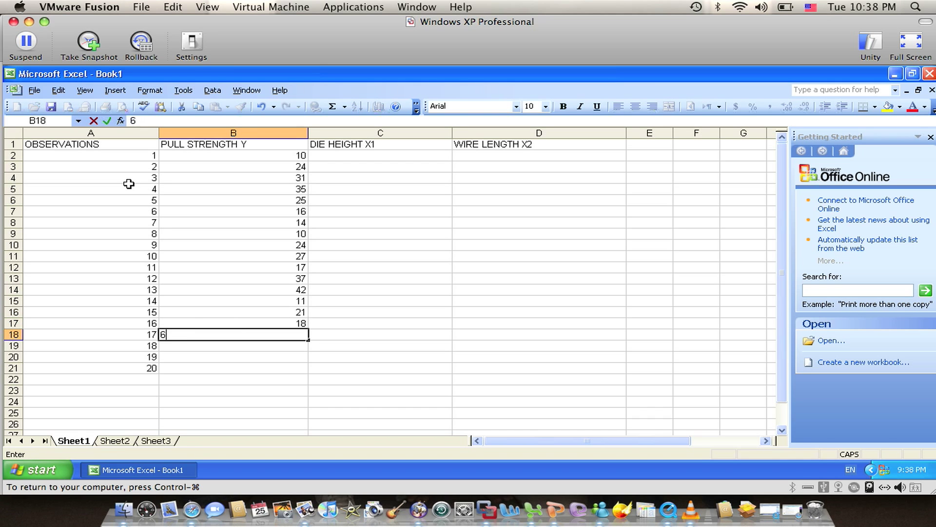
key("Return")
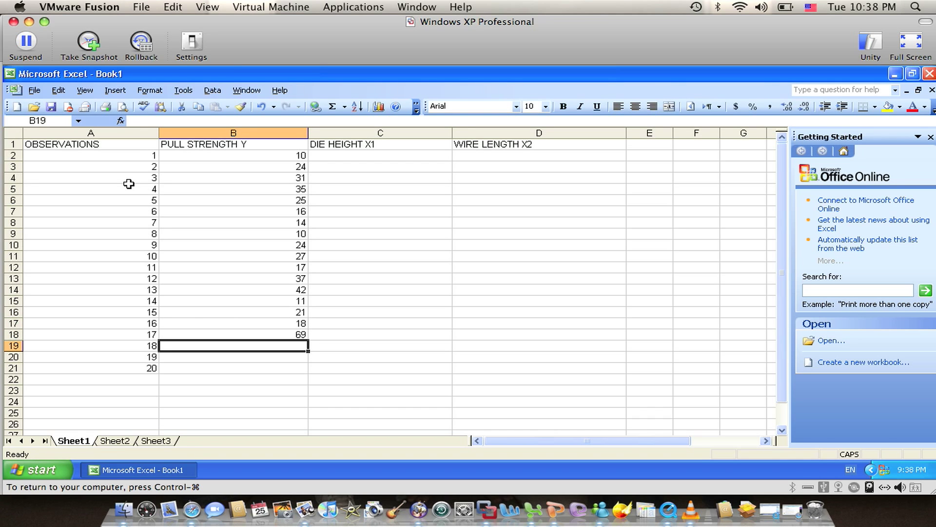
type("10")
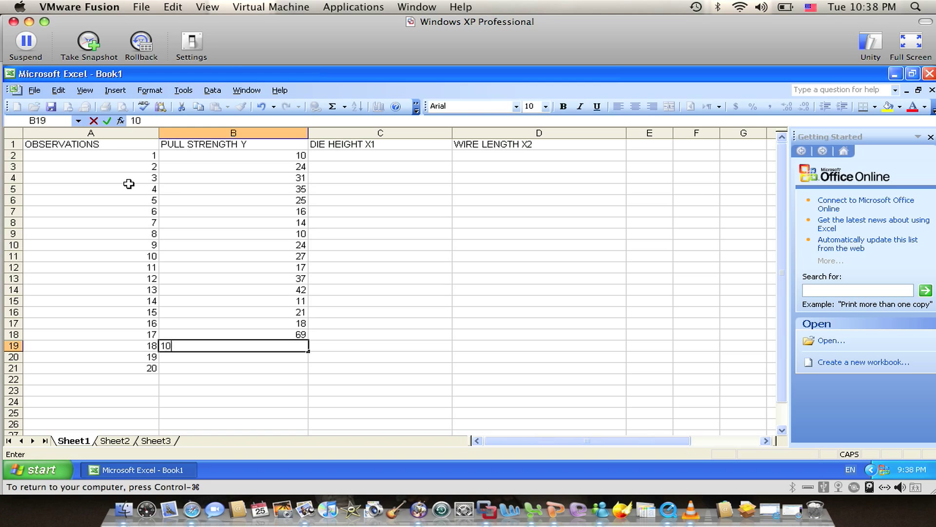
key("Return")
type("34")
key("Return")
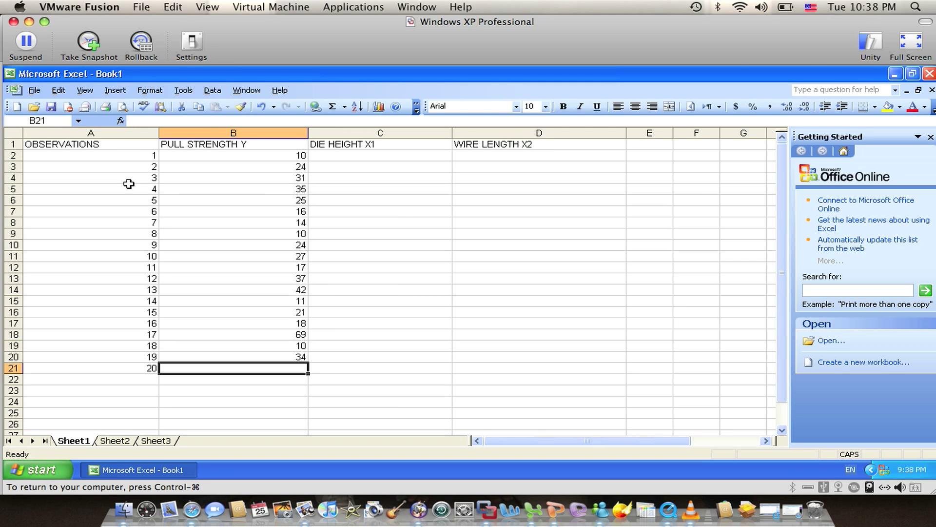
type("46")
key("Tab")
key("Up")
key("Up")
key("Up")
key("Up")
key("Up")
key("Up")
key("Up")
key("Up")
key("Up")
key("Up")
key("Up")
key("Up")
key("Up")
key("Up")
key("Up")
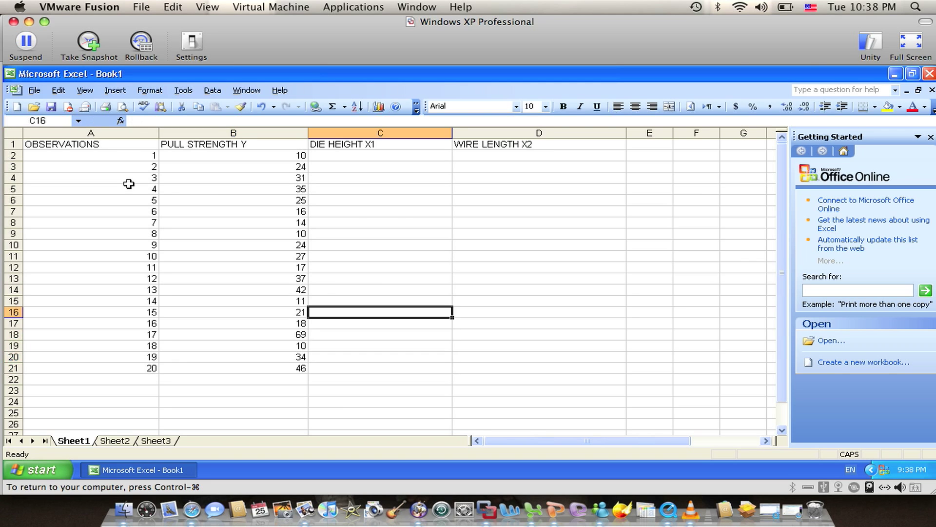
key("Up")
key("Up")
key("Up")
key("Up")
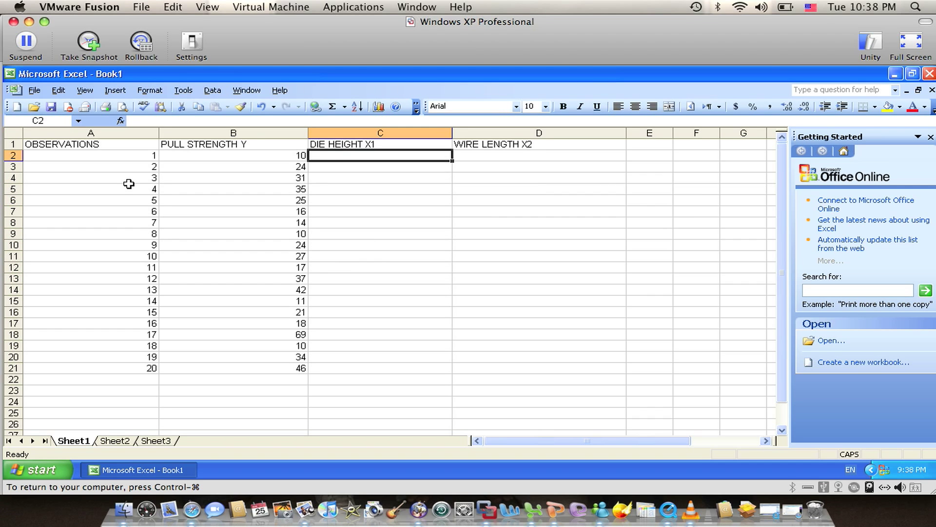
- Enter die heights 50, 110, 120, 550, 295, 200, 375, 52, 100, 300 in C2:C11
type("50")
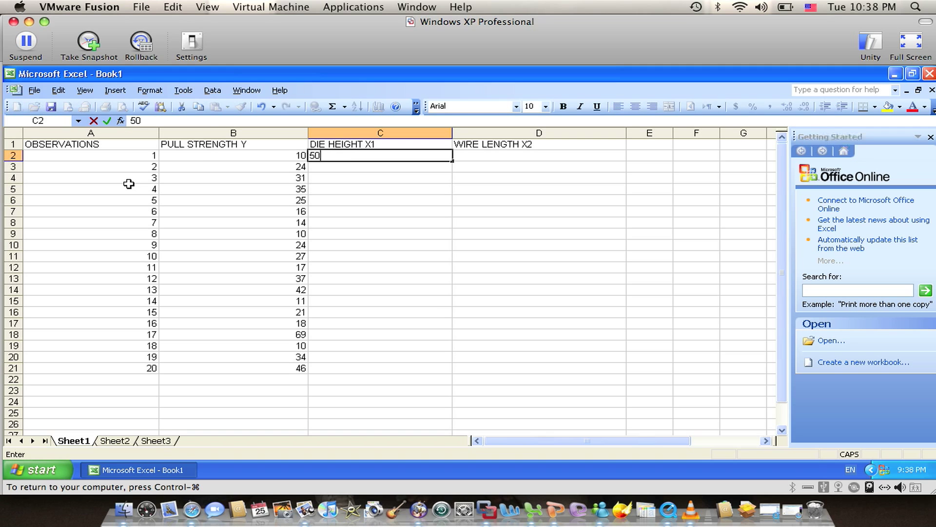
key("Return")
type("110")
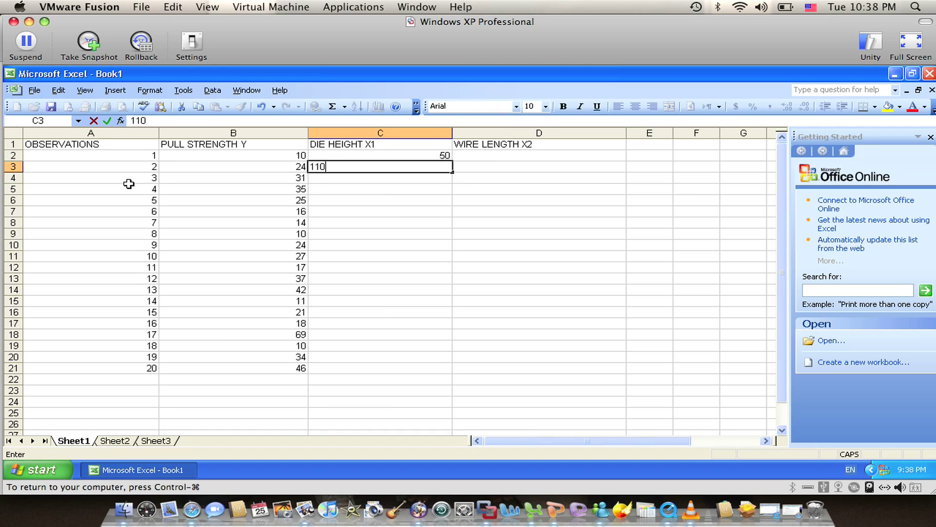
key("Return")
type("120")
key("Return")
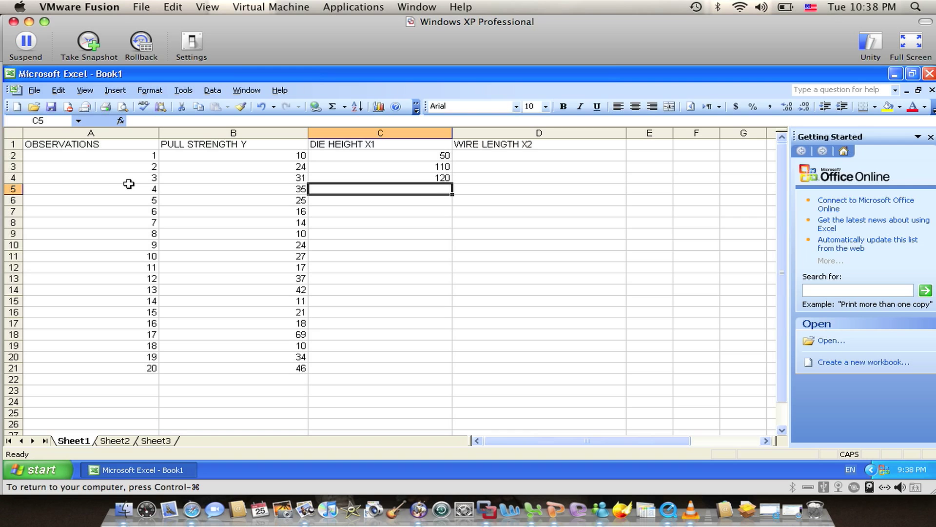
type("550")
key("Return")
type("2")
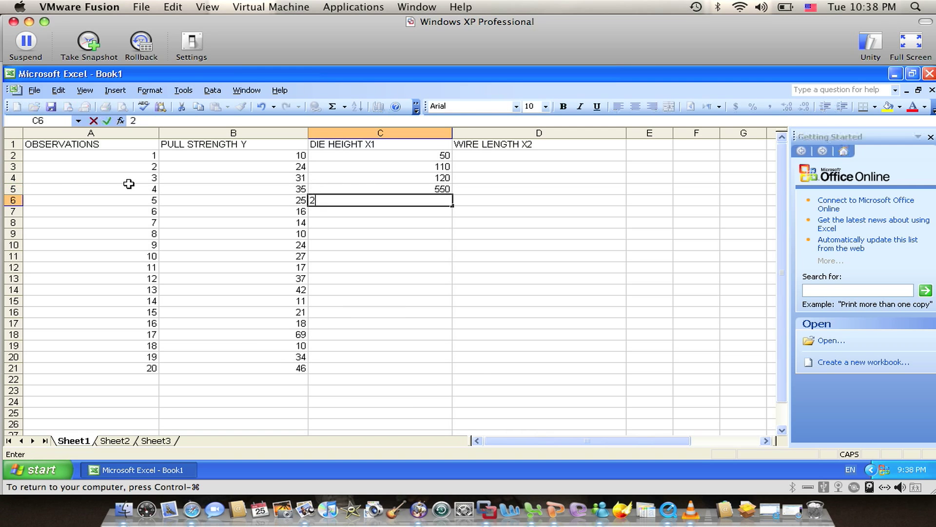
type("95")
key("Return")
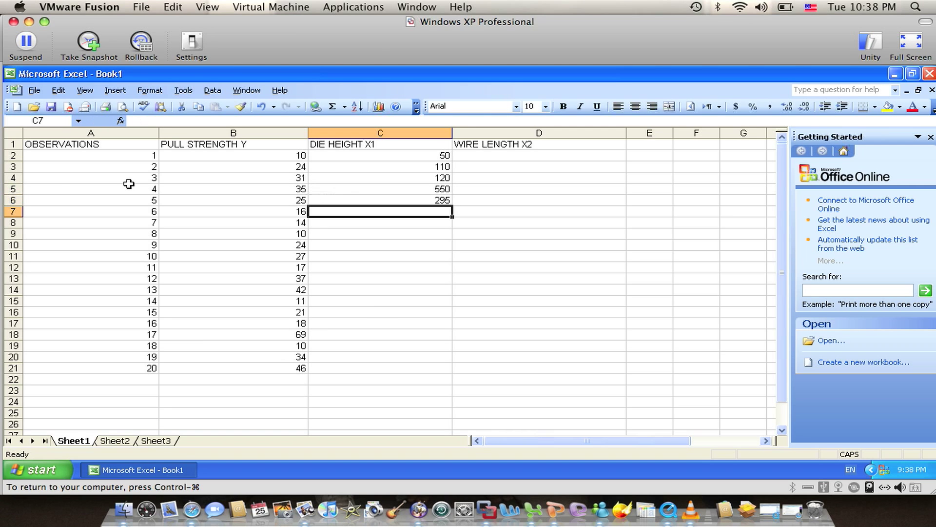
type("200")
key("Return")
type("37")
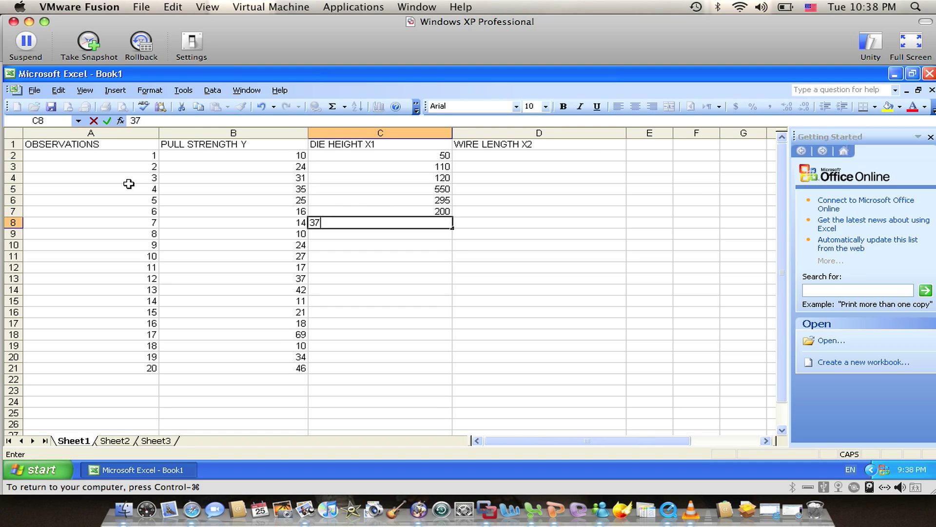
type("5")
key("Return")
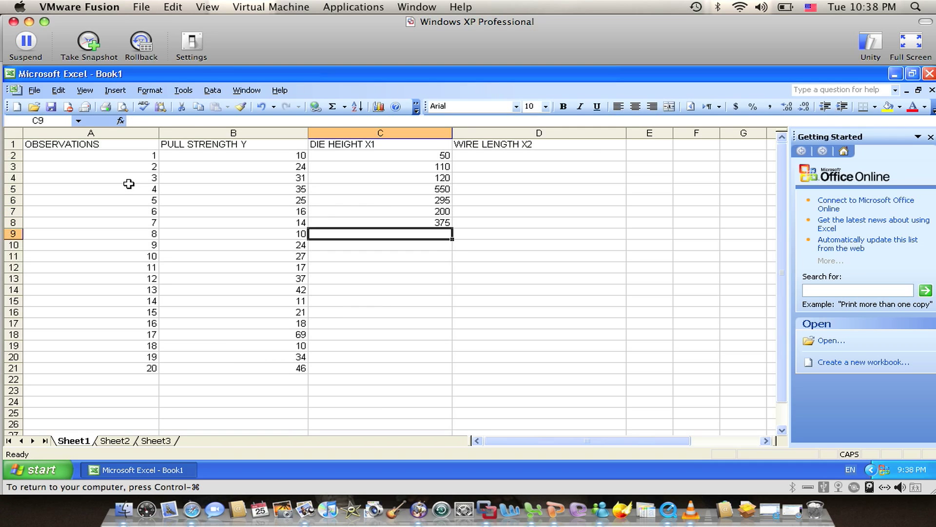
type("52")
key("Return")
type("100")
key("Return")
type("3")
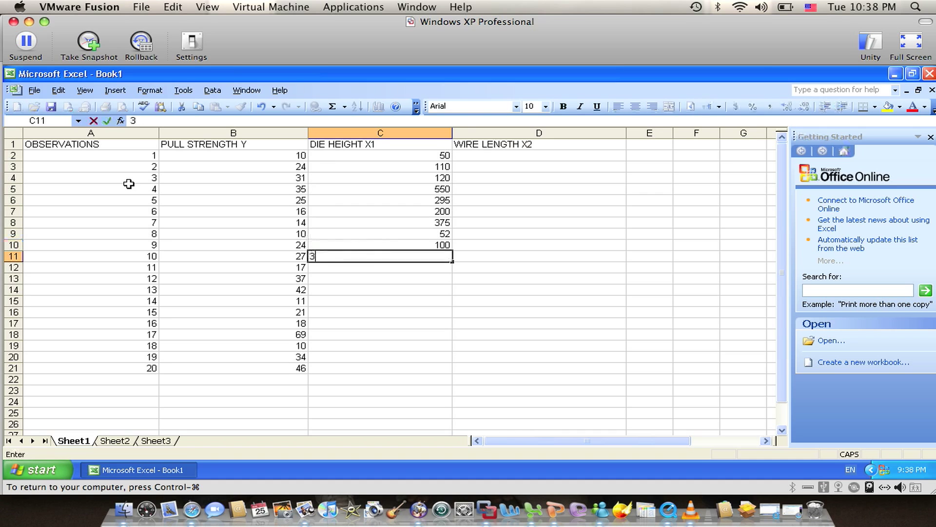
type("00")
key("Return")
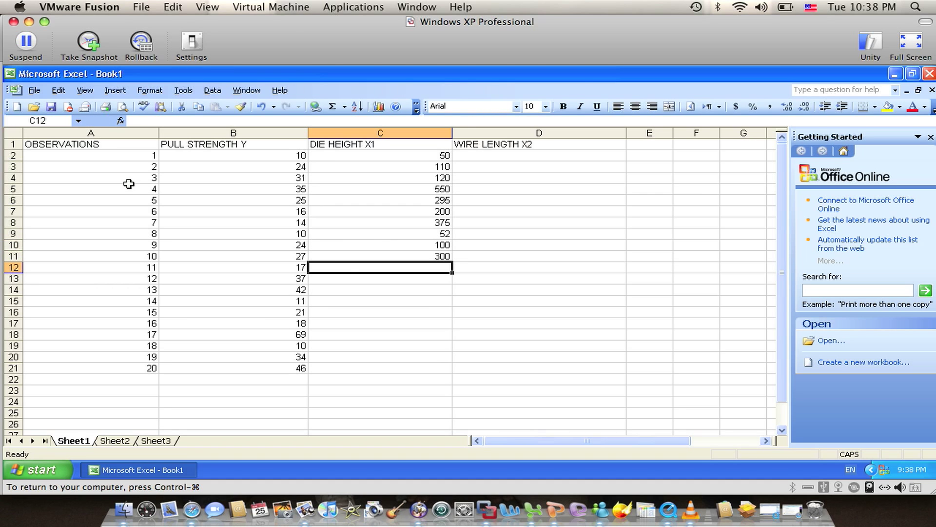
- Enter die heights 412, 400, 500, 360, 205, 400, 600, 585, 540, 250 in C12:C21
type("412")
key("Return")
type("400")
key("Return")
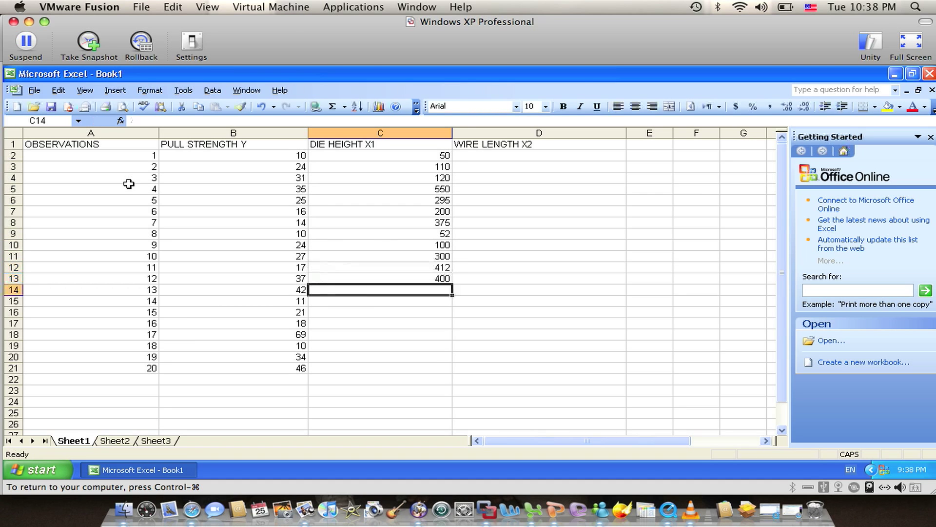
type("500")
key("Return")
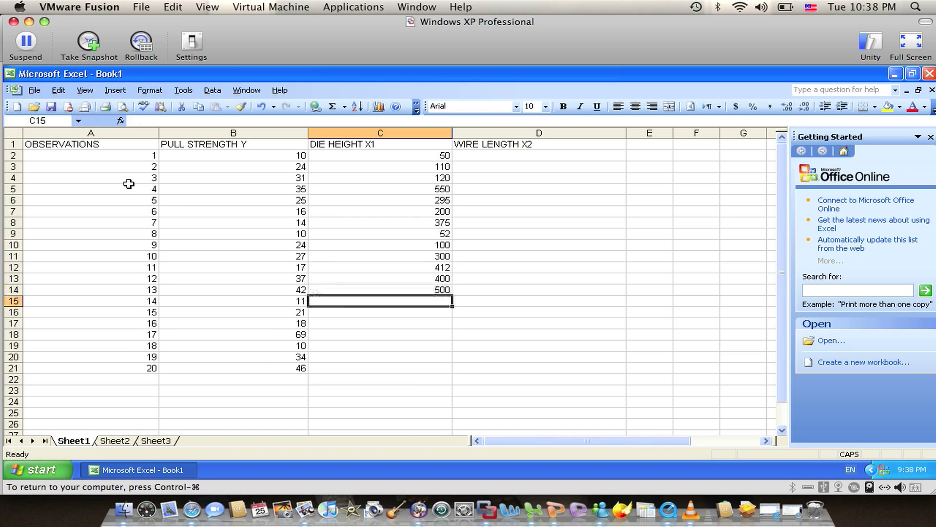
type("360")
key("Return")
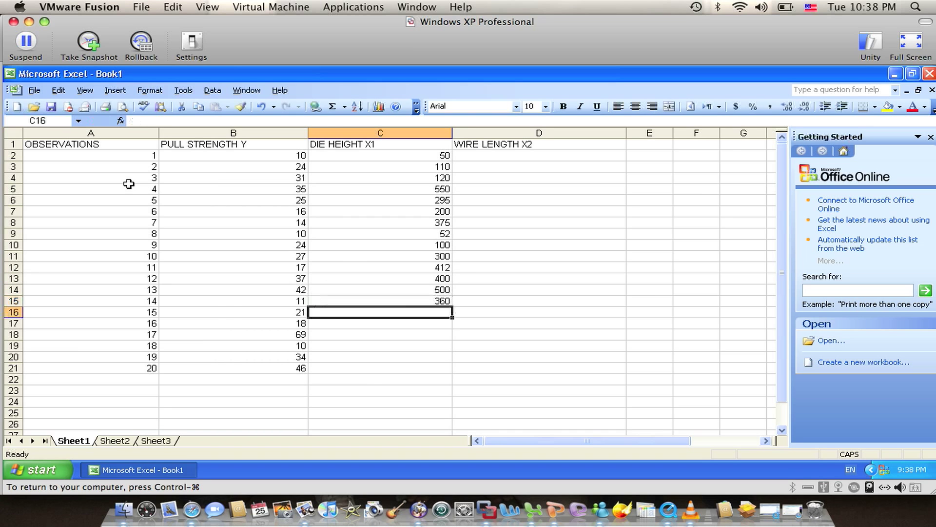
type("205")
key("Return")
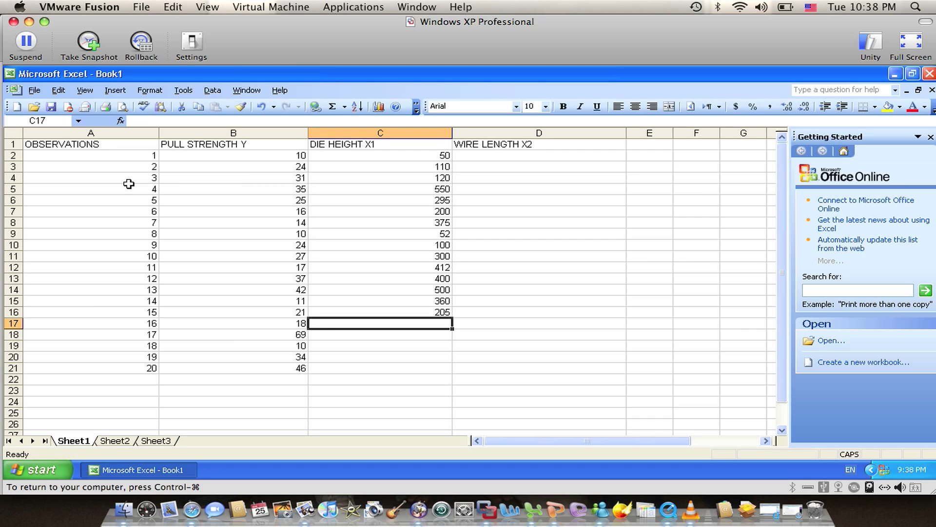
type("400")
key("Return")
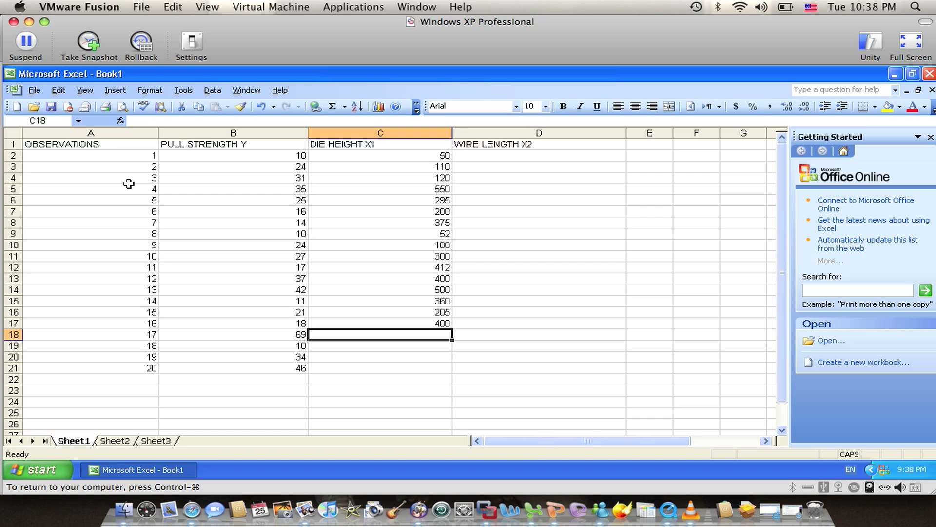
type("600")
key("Return")
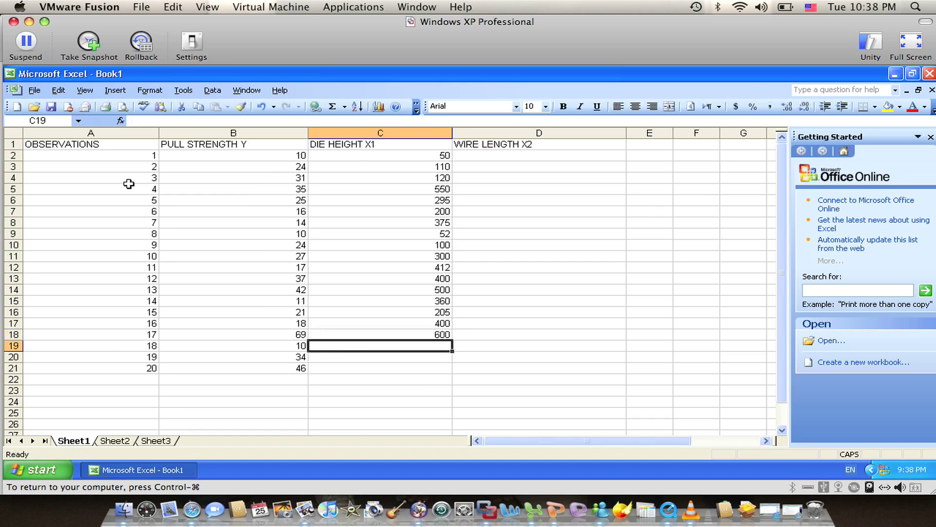
type("585")
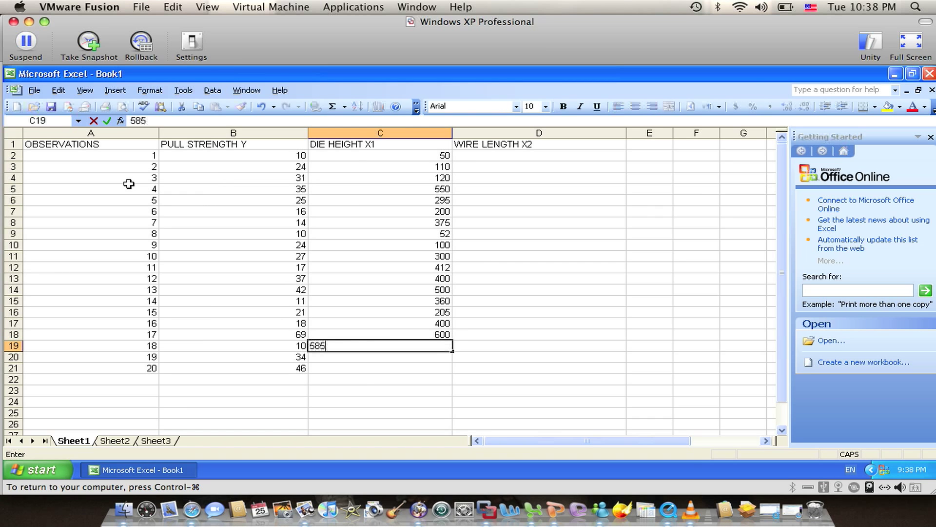
key("Return")
type("540")
key("Return")
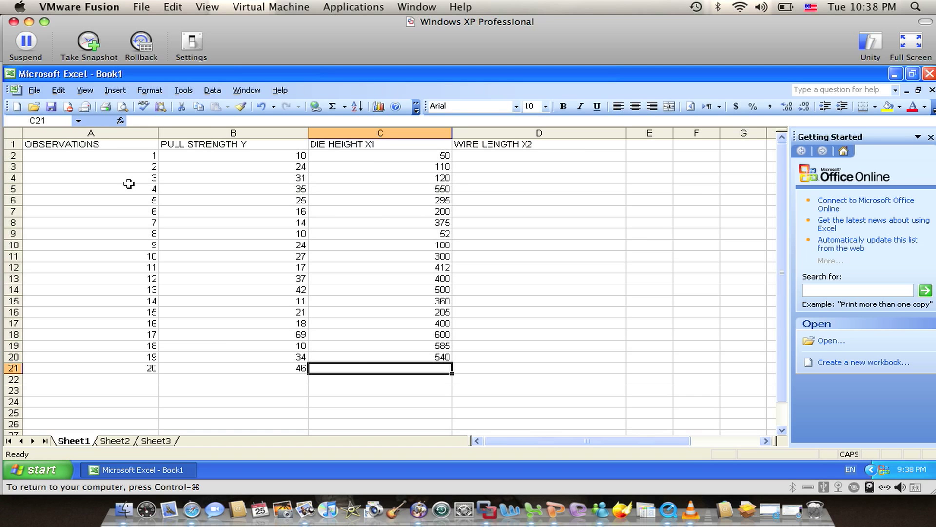
type("250")
key("Tab")
- Enter wire lengths 2, 8, 11, 10, 8, 4, 2, 2, 9, 8 into D2:D11
key("Up")
key("Up")
key("Up")
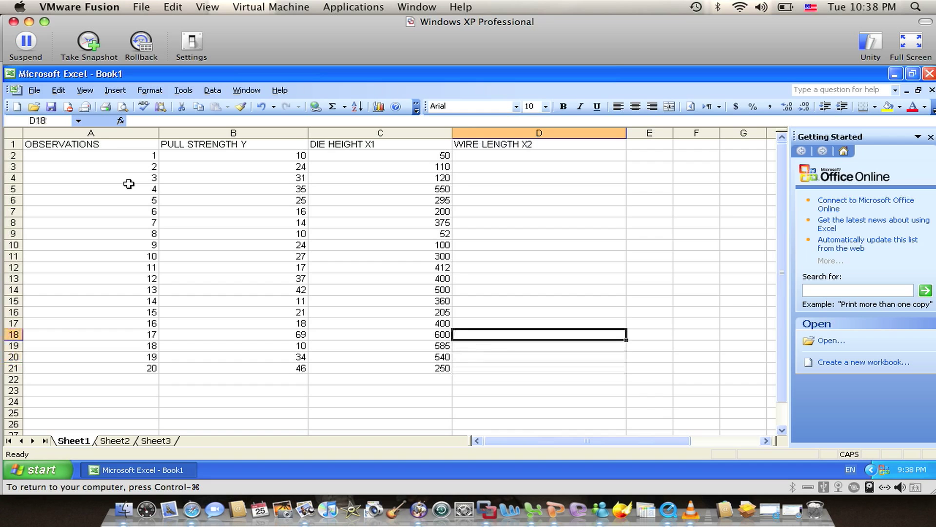
key("Up")
key("Up")
key("Up")
key("Up")
key("Up")
key("Up")
key("Up")
key("Up")
key("Up")
key("Up")
key("Up")
key("Up")
key("Up")
key("Up")
key("Up")
key("Up")
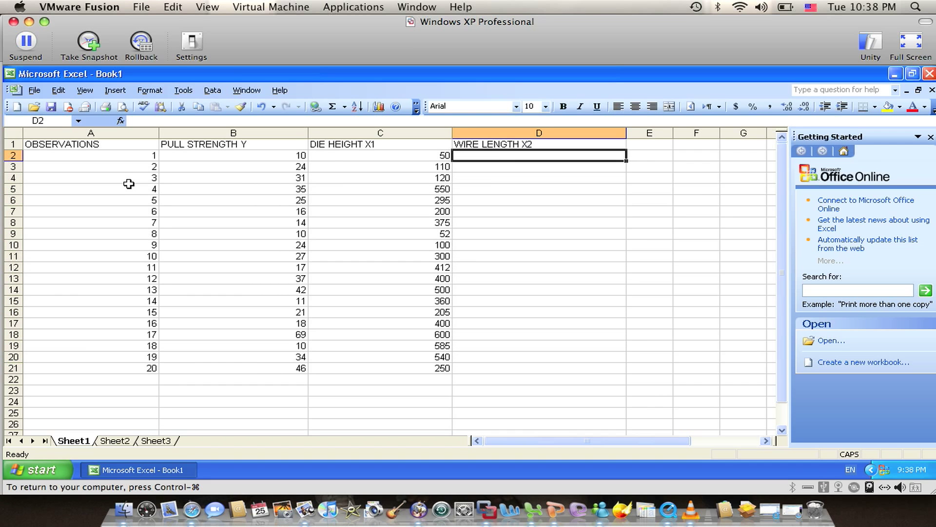
type("2")
key("Return")
type("8")
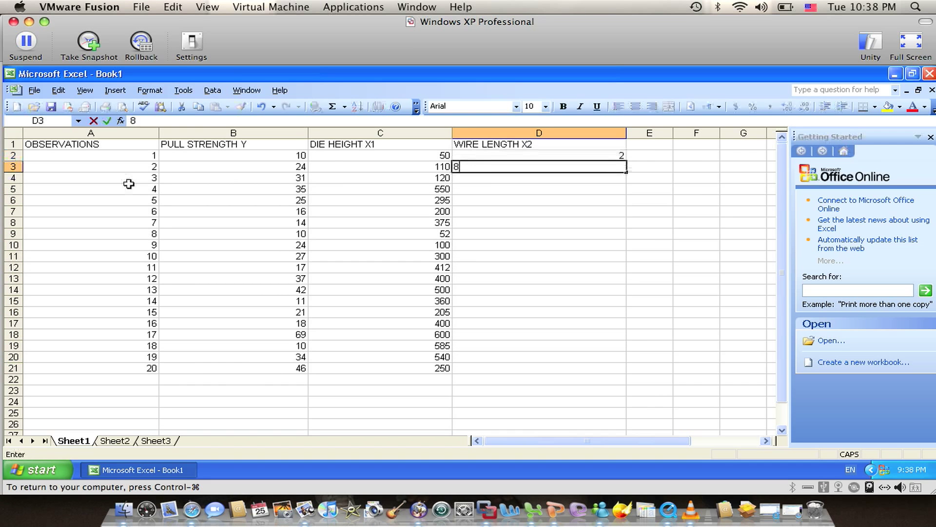
key("Return")
type("11")
key("Return")
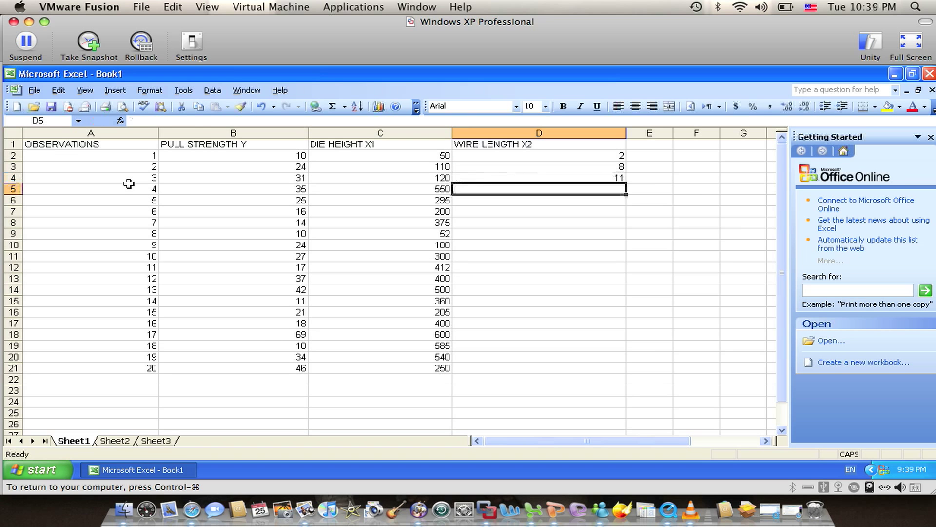
type("10")
key("Return")
type("8")
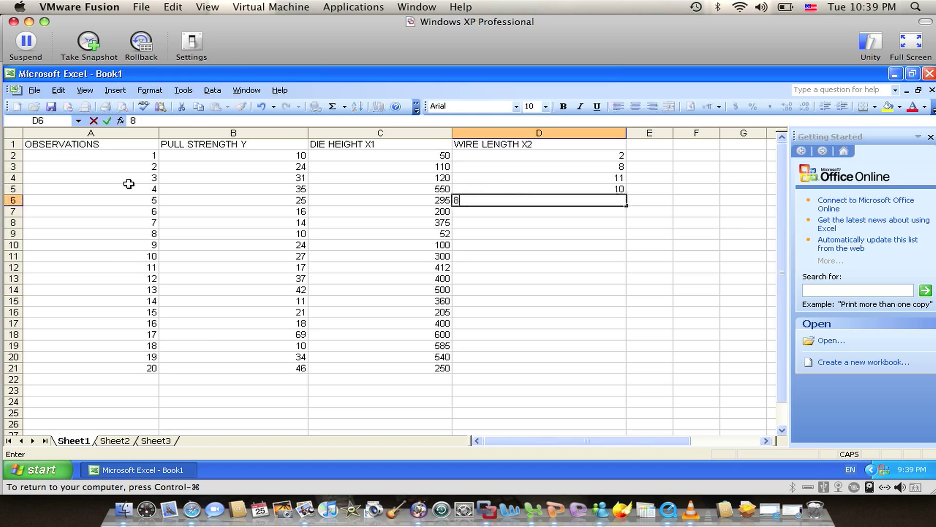
key("Return")
type("4")
key("Return")
type("2")
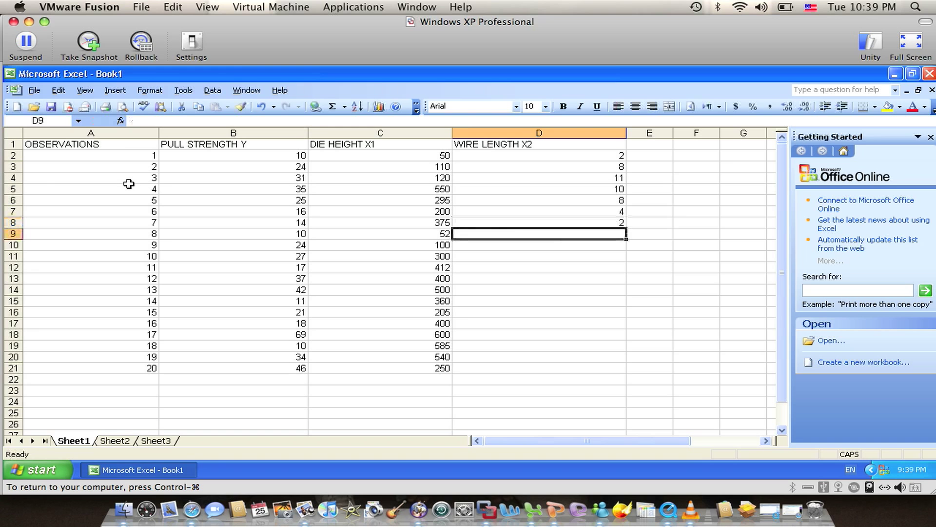
type("2")
key("Return")
type("9")
key("Return")
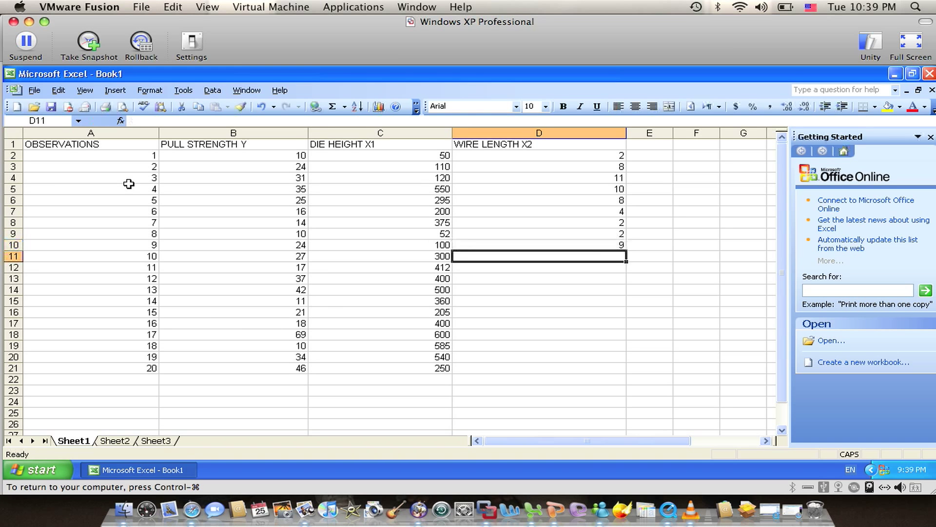
type("8")
key("Return")
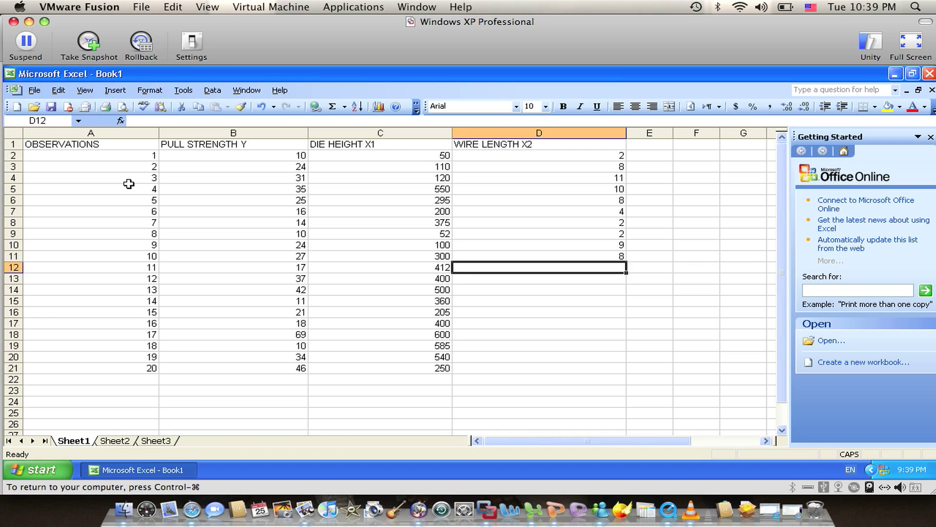
- Enter wire lengths 4, 11, 12, 2, 4, 4, 20, 1, 10, 15 into D12:D21
type("4")
key("Return")
type("11")
key("Return")
type("12")
key("Return")
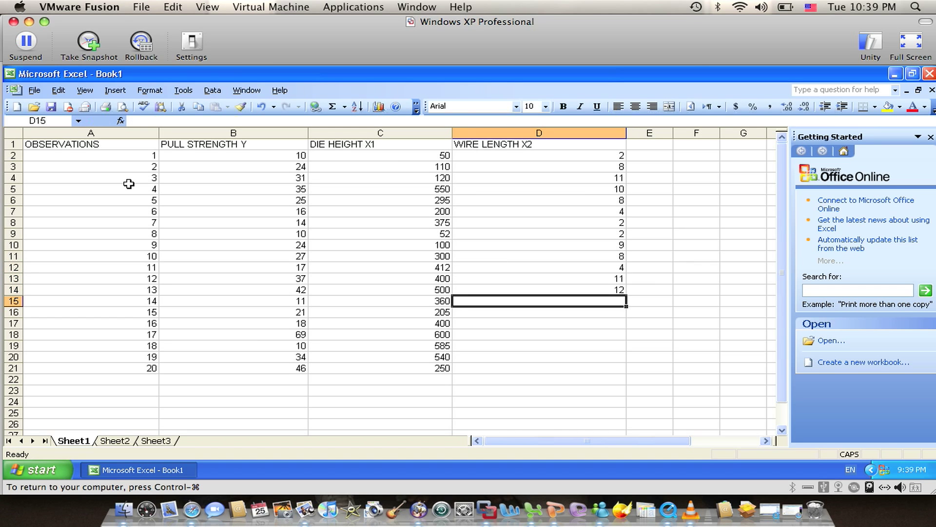
type("2")
key("Return")
type("4")
key("Return")
type("4")
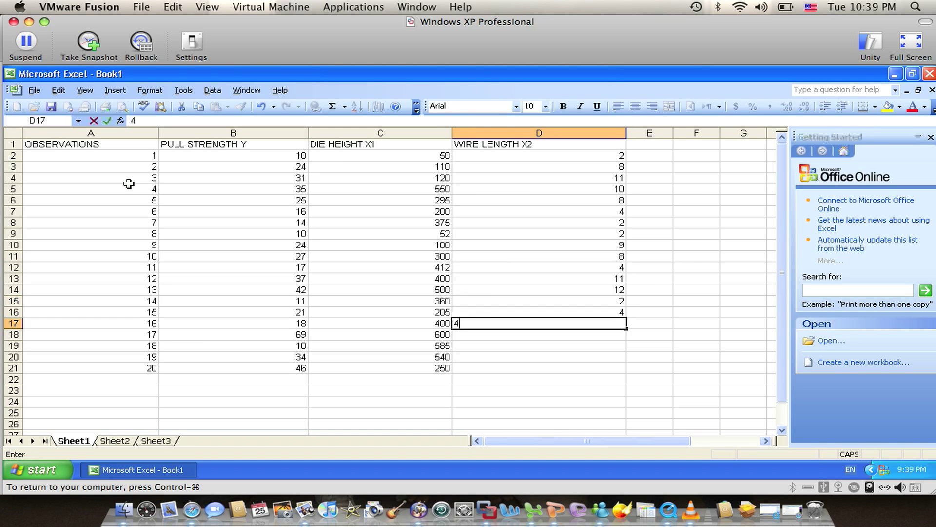
key("Return")
type("20")
key("Return")
type("1")
key("Return")
type("10")
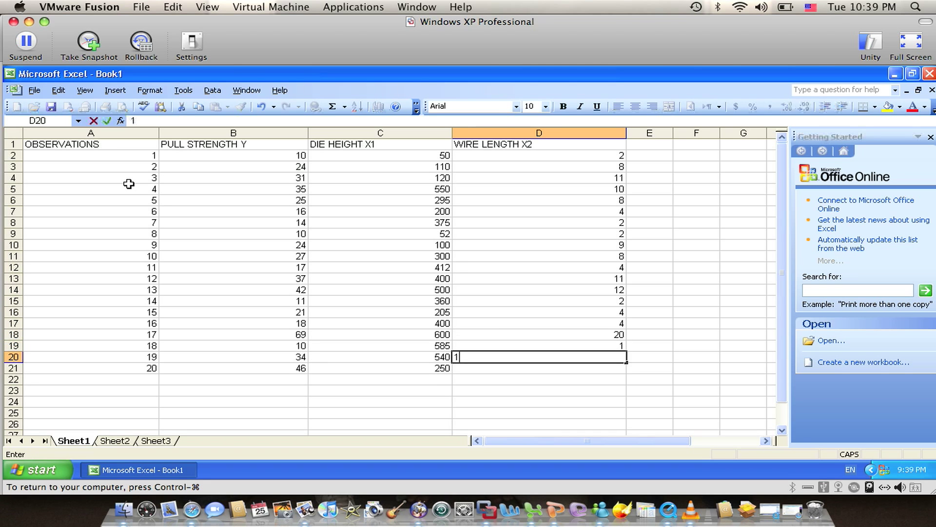
key("Return")
type("15")
key("Return")
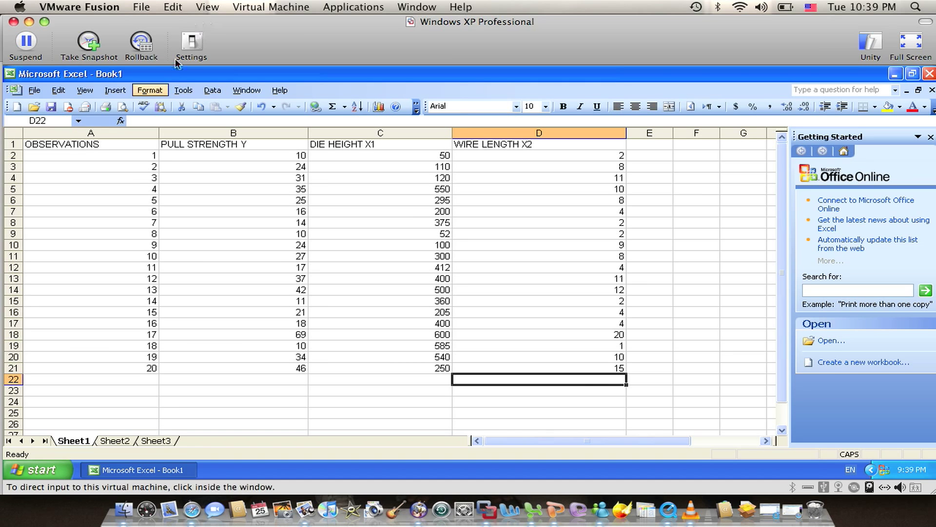
- Pick Regression from the Tools > Data Analysis list of analysis tools
left_click(184, 90)
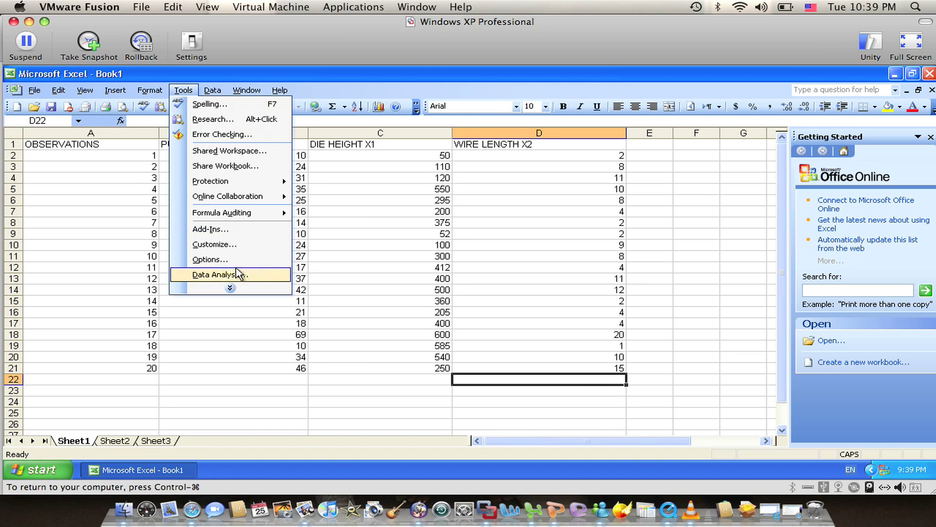
left_click(239, 274)
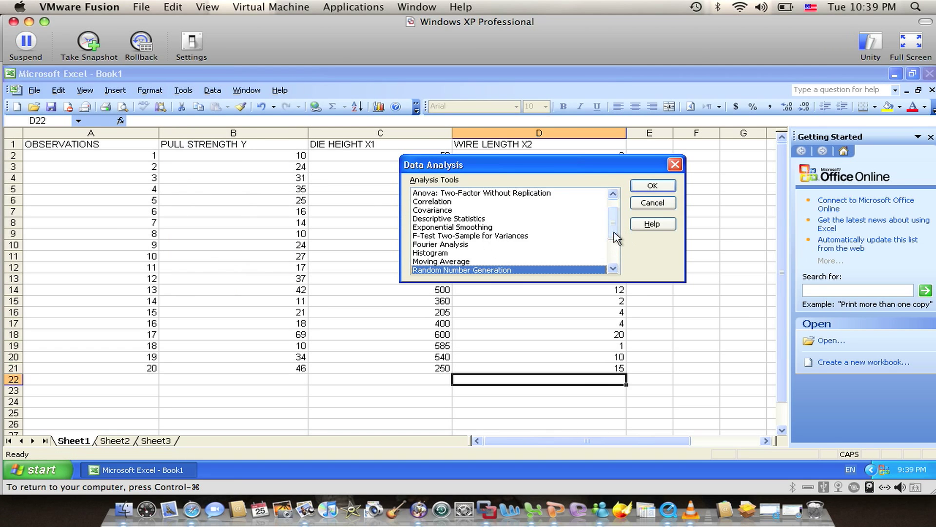
left_click_drag(616, 238, 613, 255)
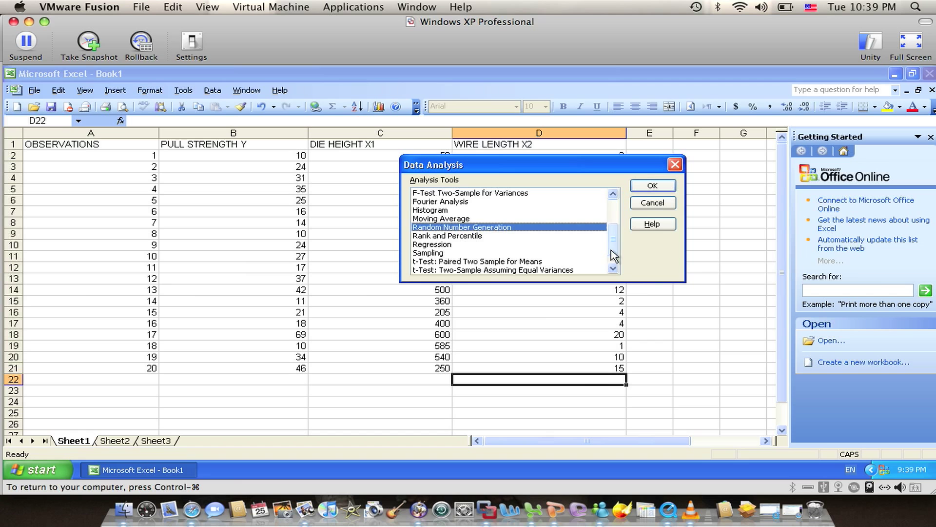
left_click(438, 245)
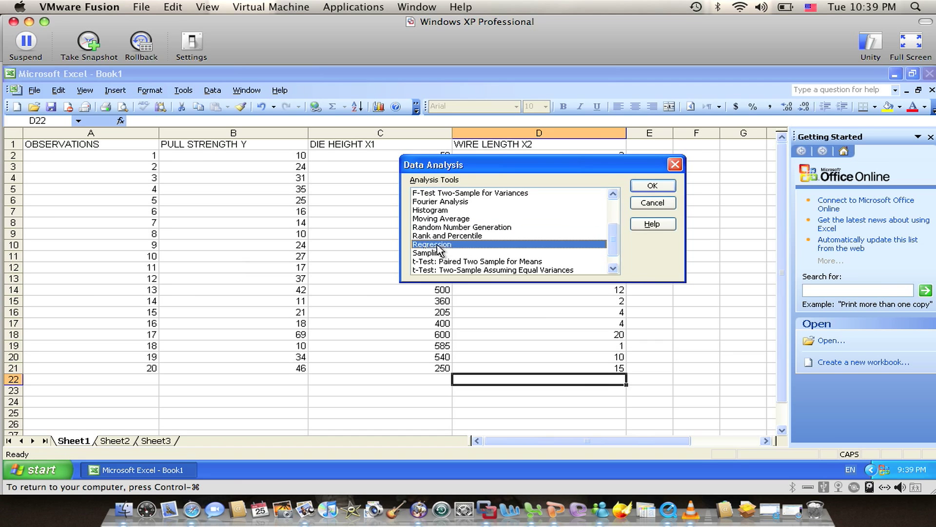
left_click(661, 189)
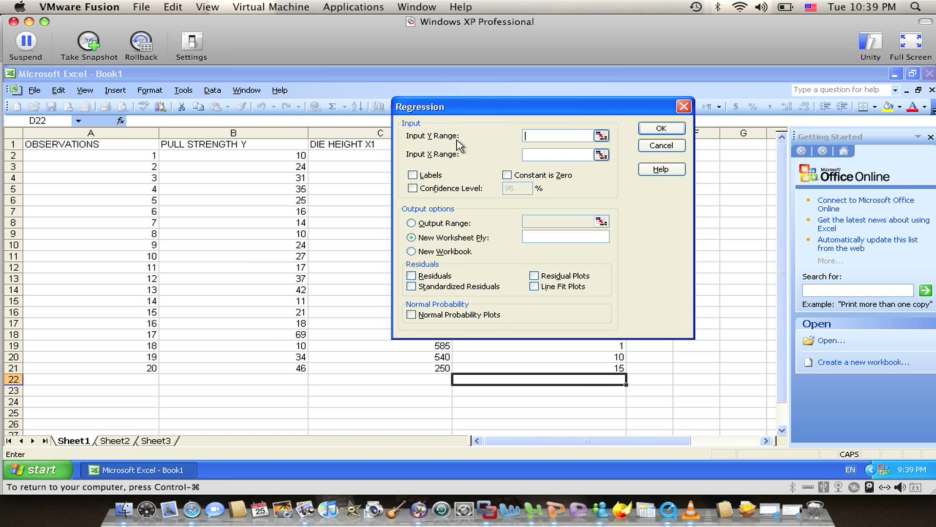
- Set the Regression Input Y Range to the pull strength cells B2:B21
left_click(601, 136)
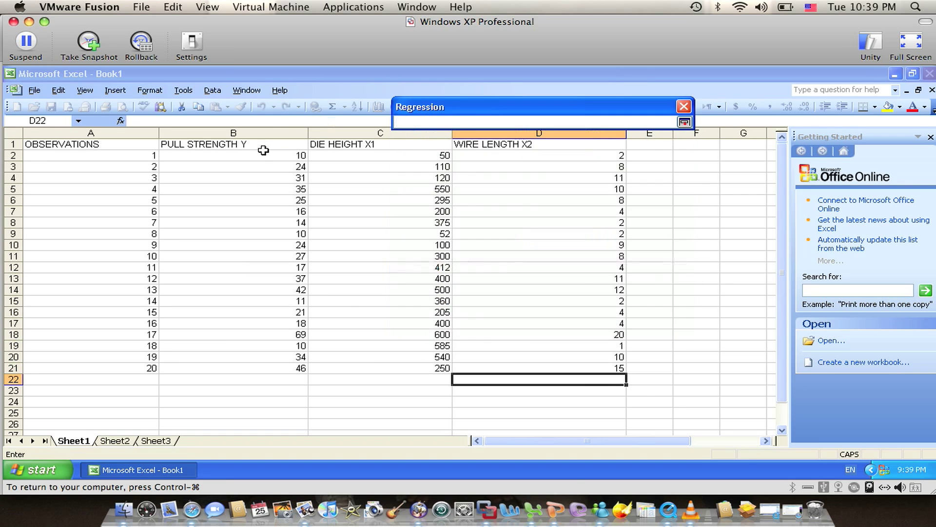
left_click_drag(258, 155, 263, 367)
left_click(684, 122)
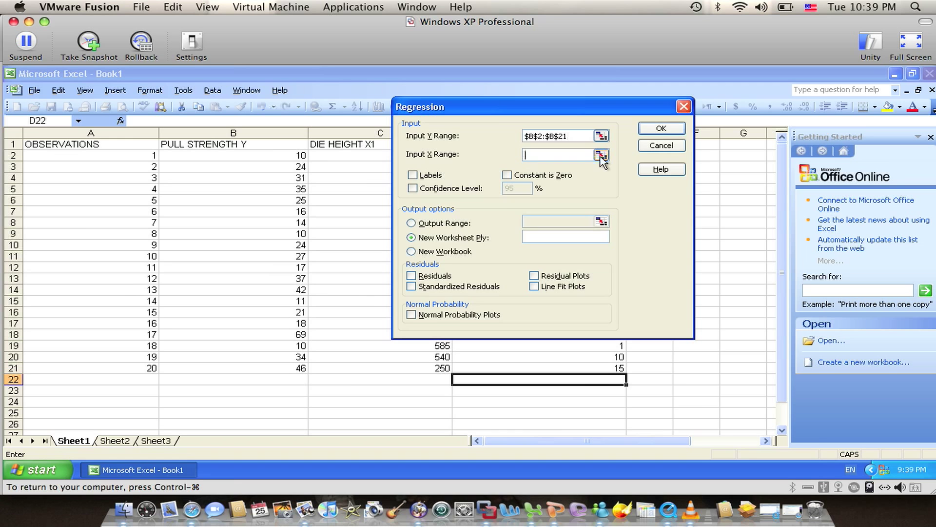
- Set the Input X Range to the die height and wire length cells C2:D21
left_click(602, 155)
left_click_drag(382, 157, 535, 362)
left_click(535, 362)
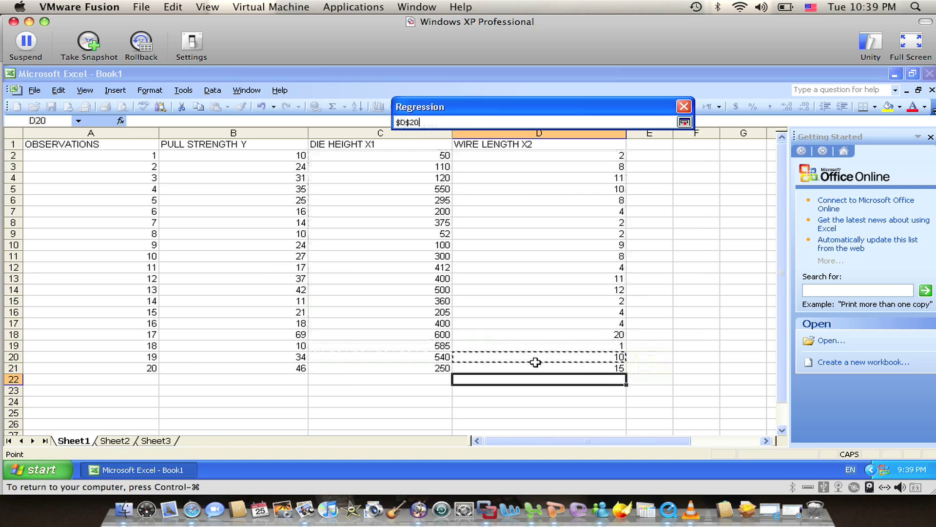
left_click_drag(397, 155, 487, 366)
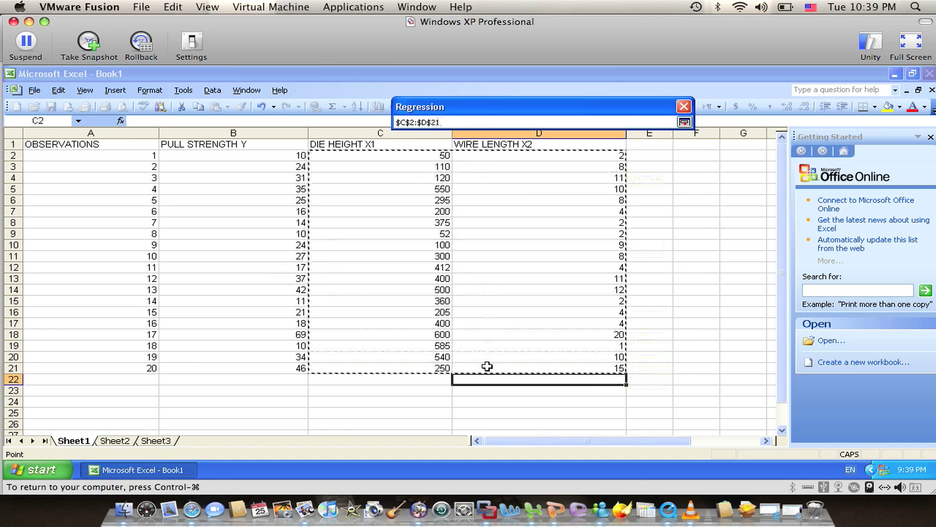
left_click(685, 121)
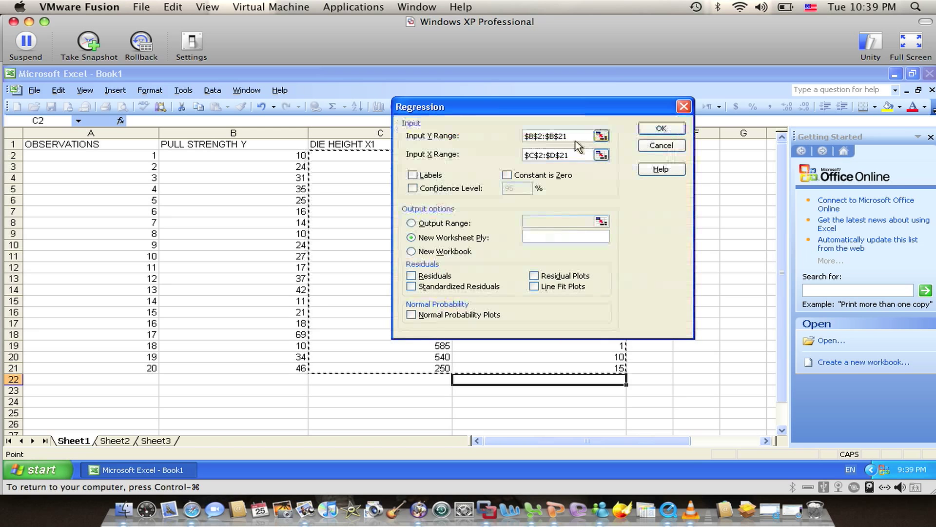
- Run the regression with 95% confidence level and residuals, then highlight the Multiple R result
left_click(413, 188)
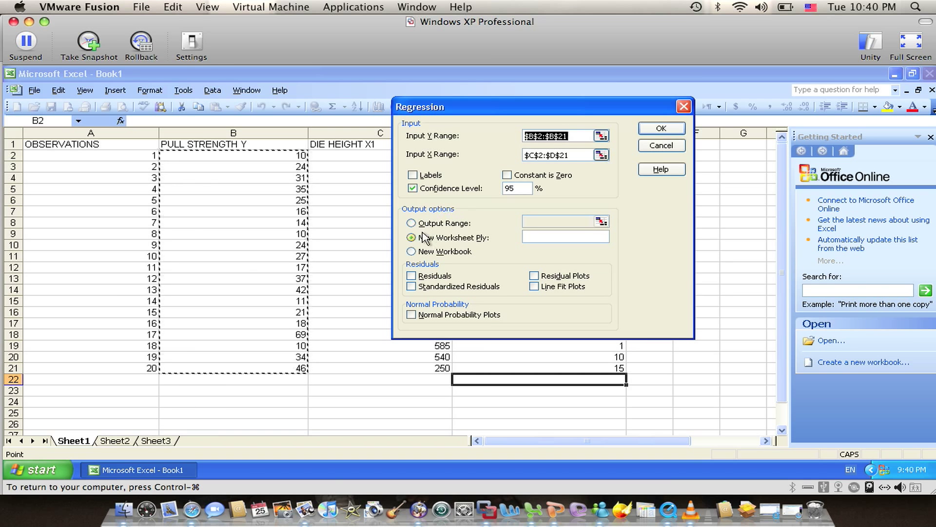
left_click(412, 276)
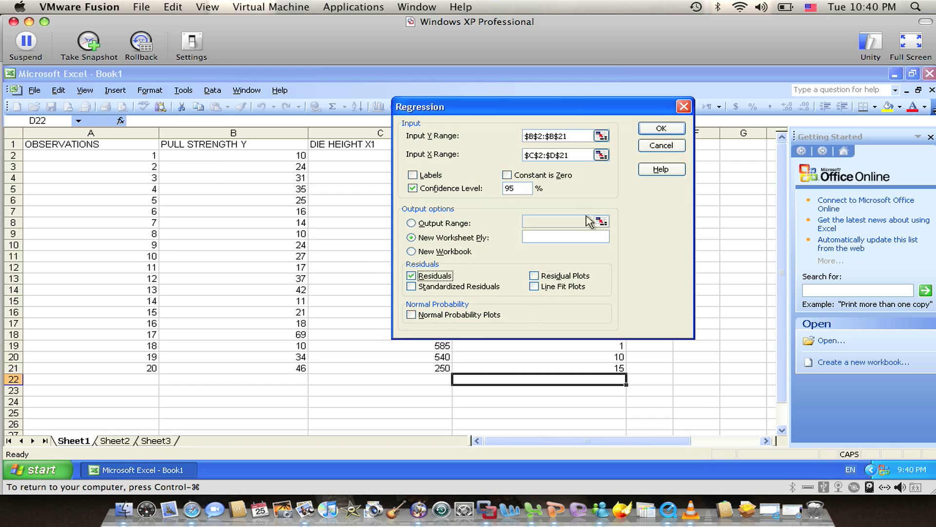
left_click(658, 128)
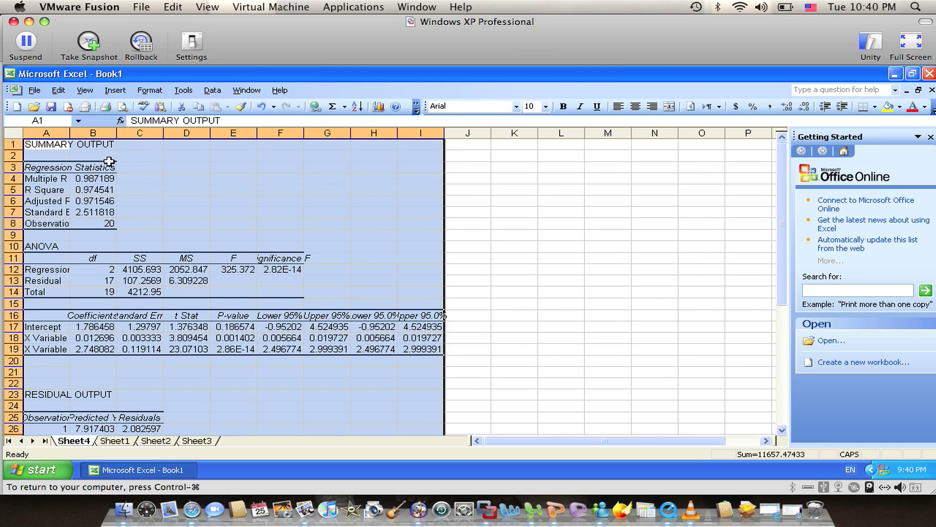
left_click(56, 179)
left_click_drag(56, 179, 87, 179)
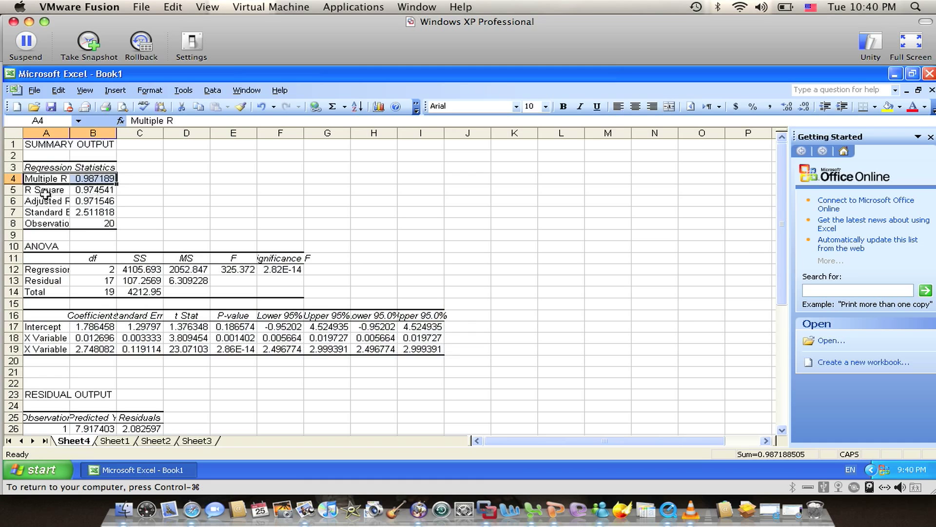
left_click_drag(42, 191, 77, 191)
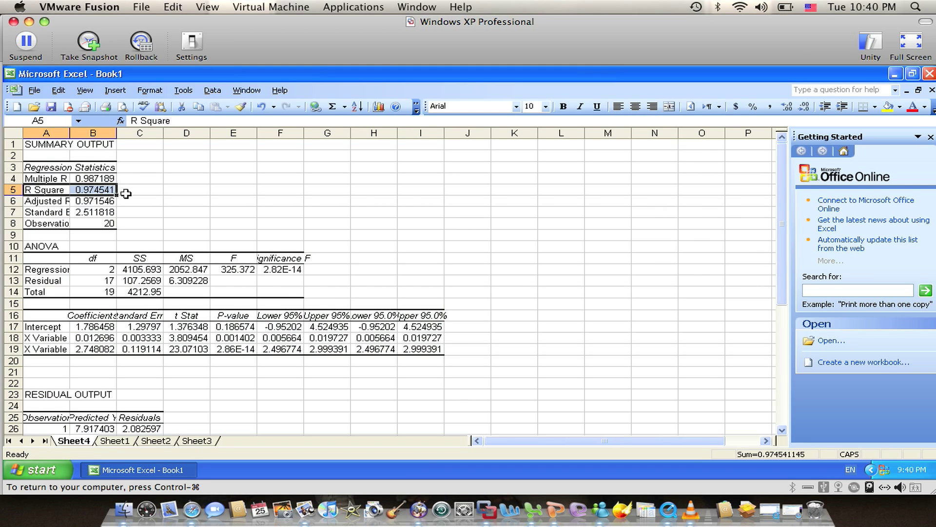
left_click_drag(54, 205, 90, 204)
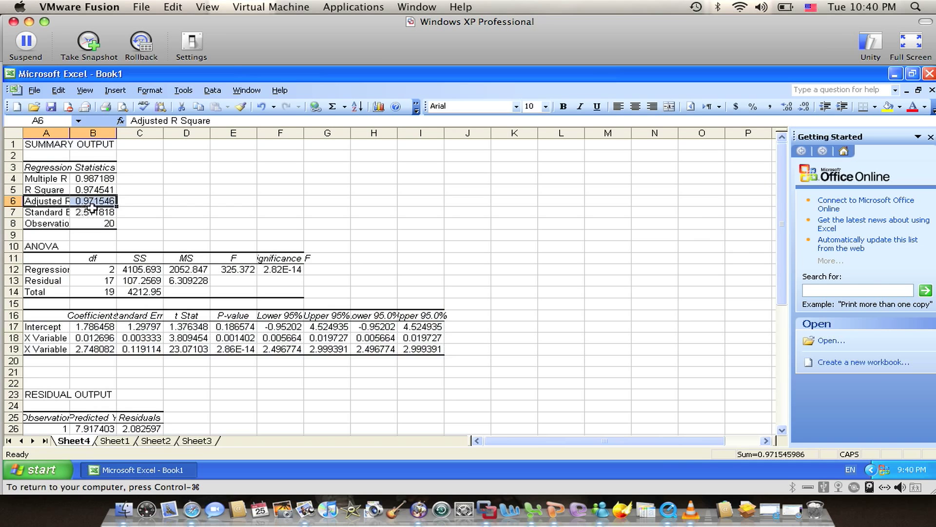
left_click(60, 213)
left_click_drag(60, 213, 97, 213)
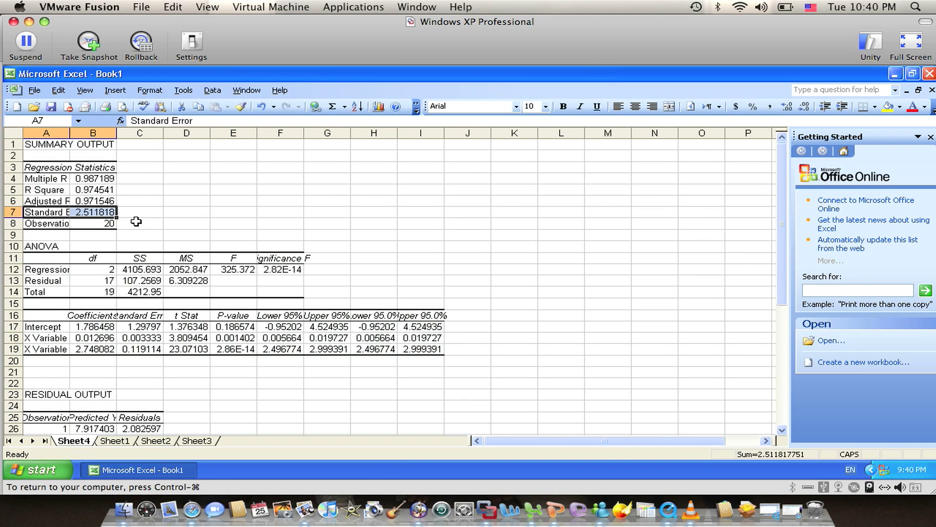
left_click(81, 225)
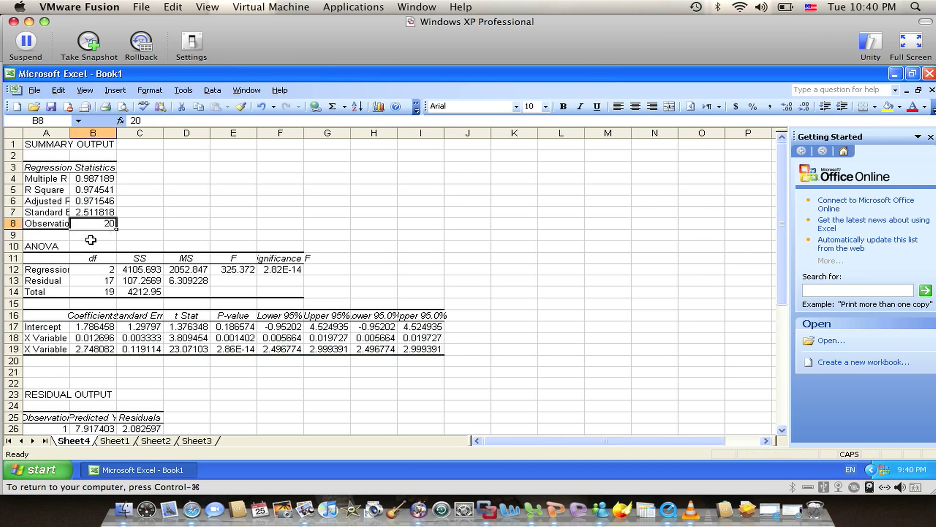
left_click(48, 269)
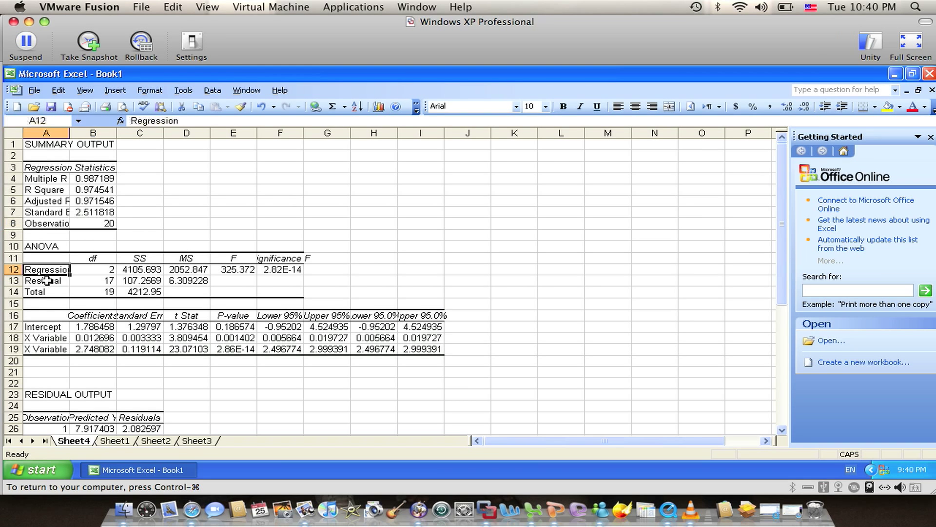
left_click(45, 281)
left_click(45, 293)
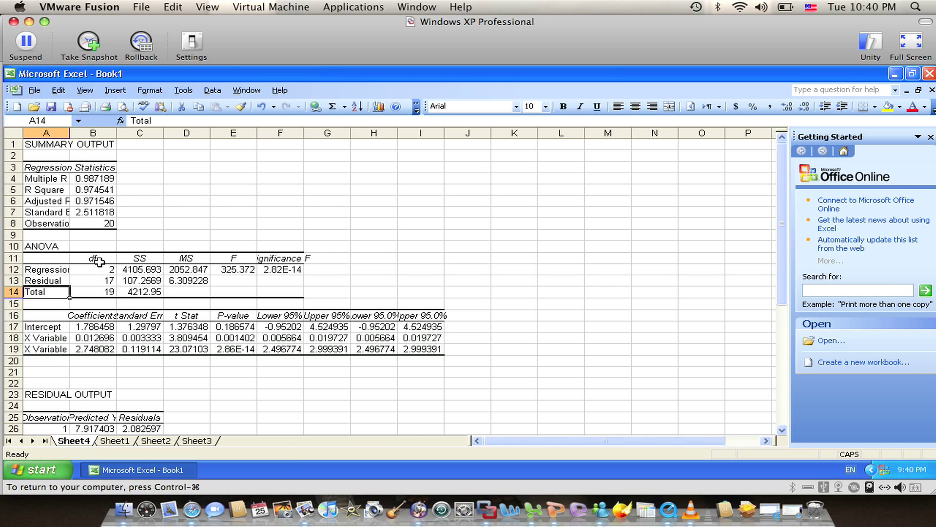
left_click_drag(99, 262, 263, 258)
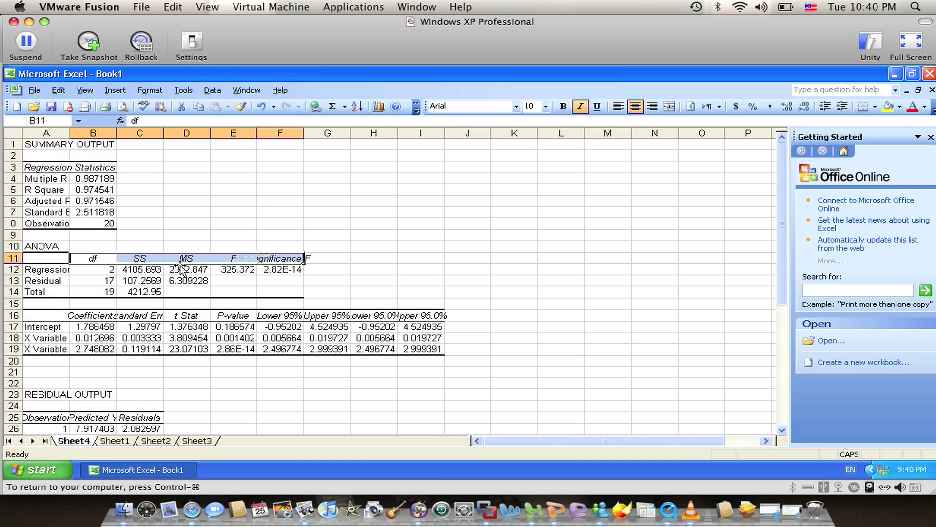
left_click(47, 271)
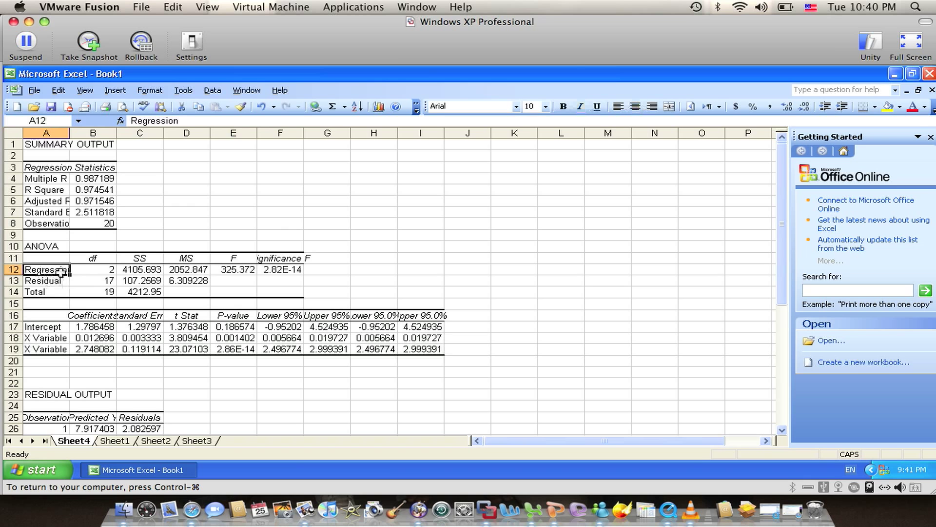
left_click(131, 270)
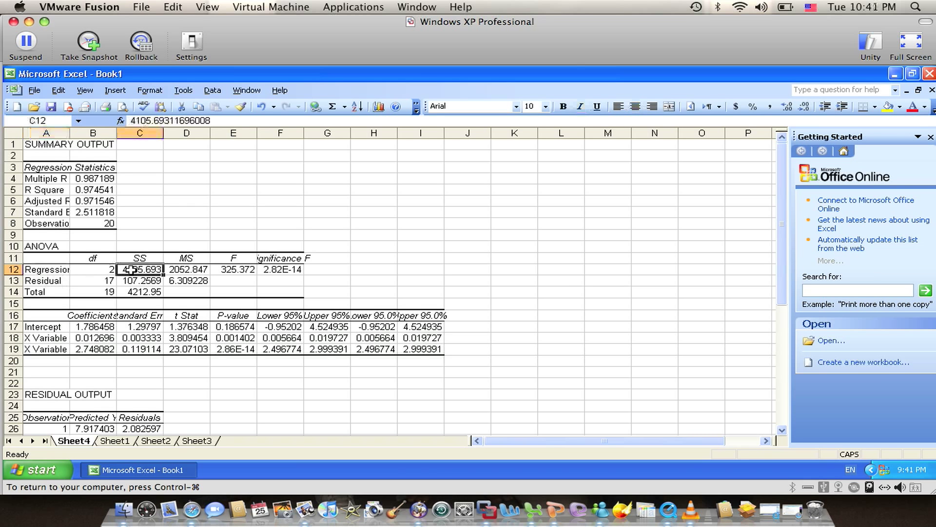
left_click(201, 281)
left_click(183, 270)
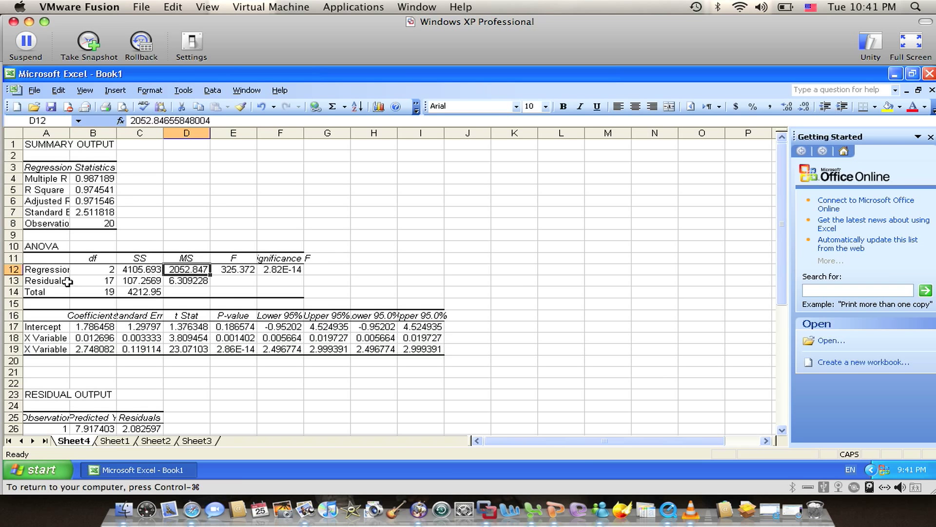
left_click(137, 280)
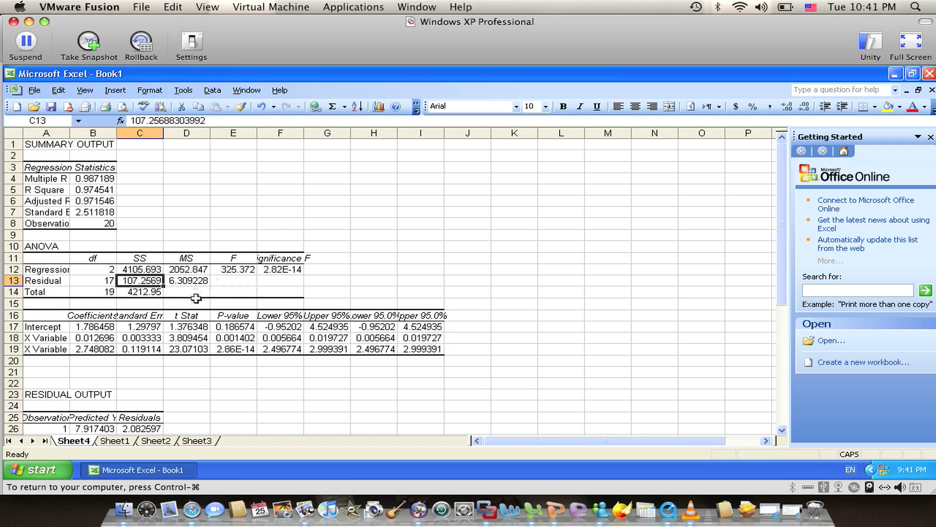
left_click(102, 282)
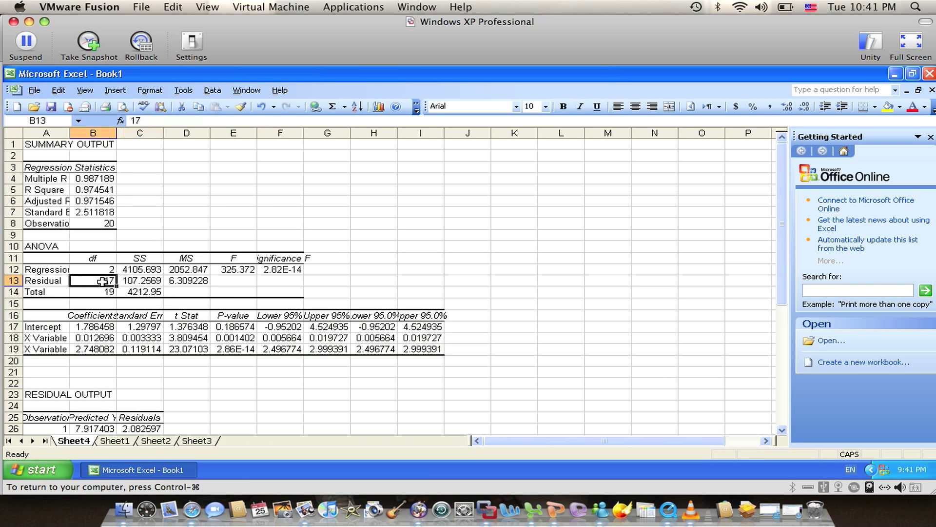
left_click(184, 281)
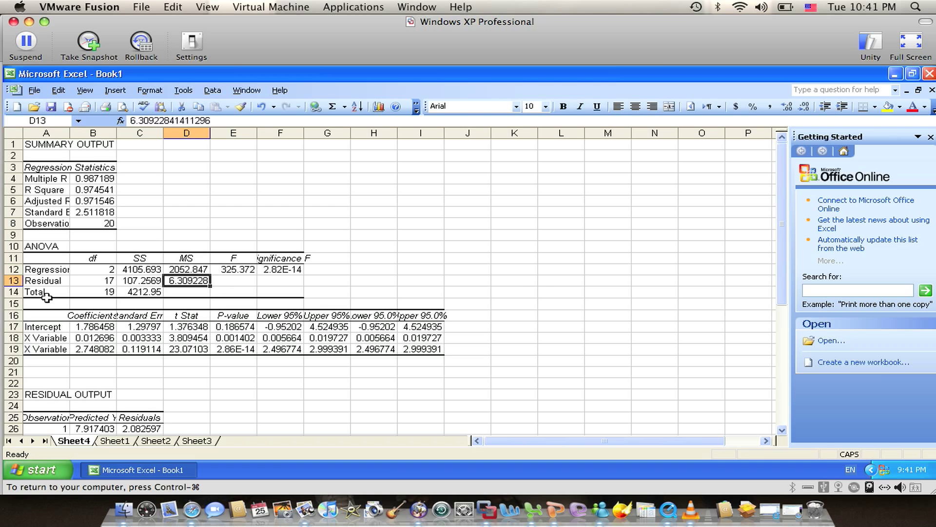
left_click_drag(46, 296, 127, 293)
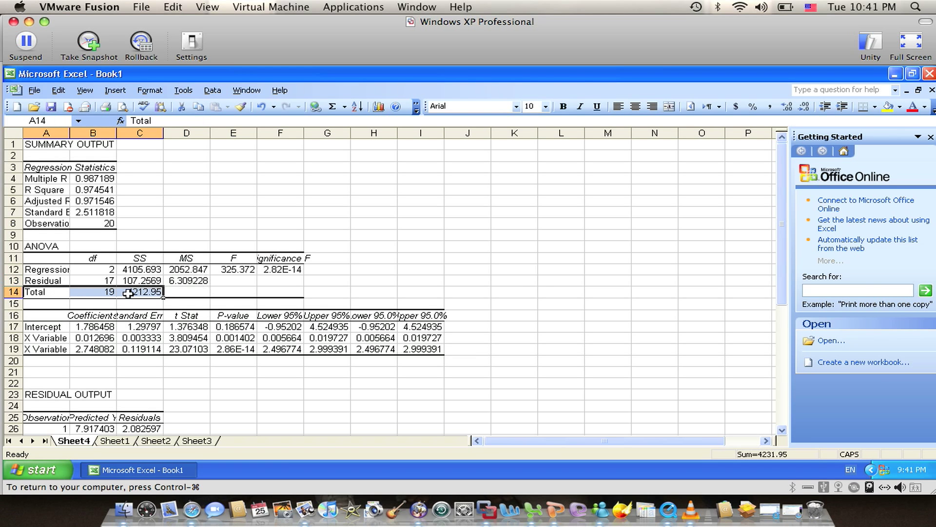
left_click(141, 269)
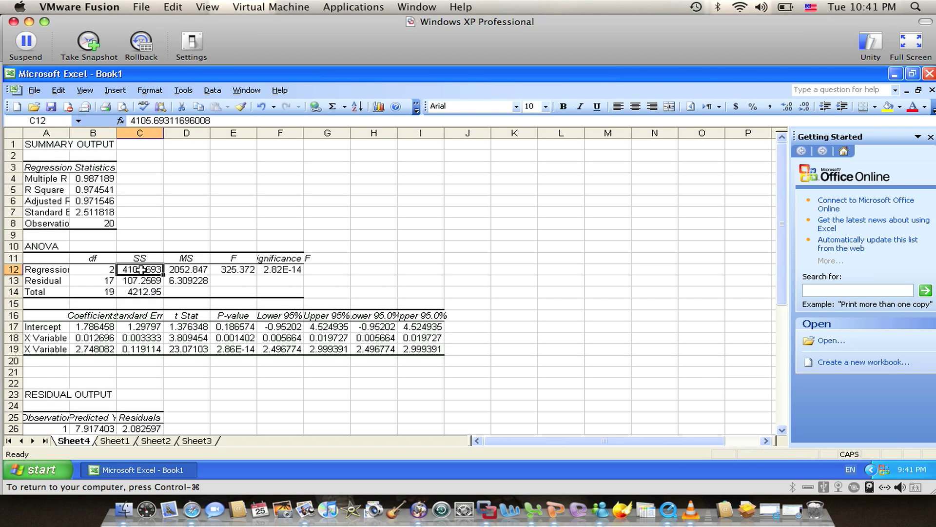
left_click(141, 282)
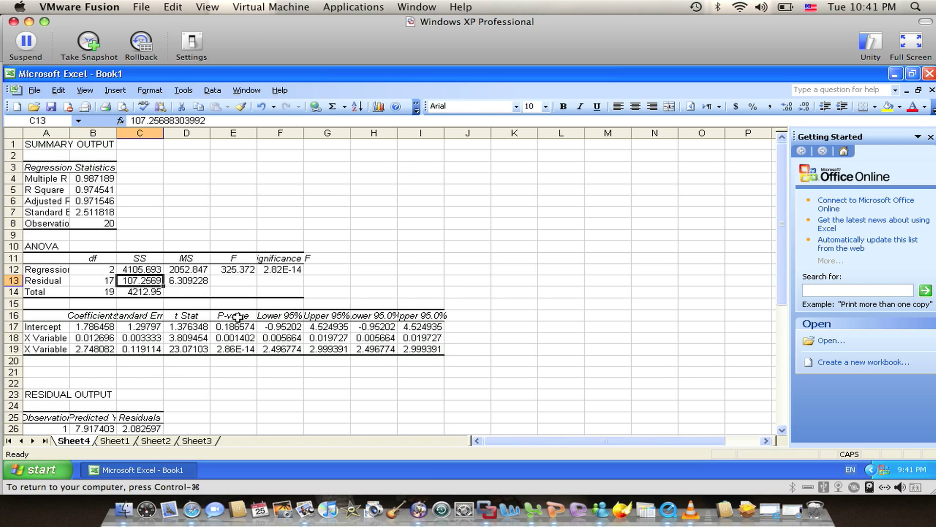
- Widen column B to read coefficients: intercept 1.786458, die height 0.012696, wire length 2.748082
scroll(238, 318, "down", 3)
left_click_drag(116, 133, 303, 133)
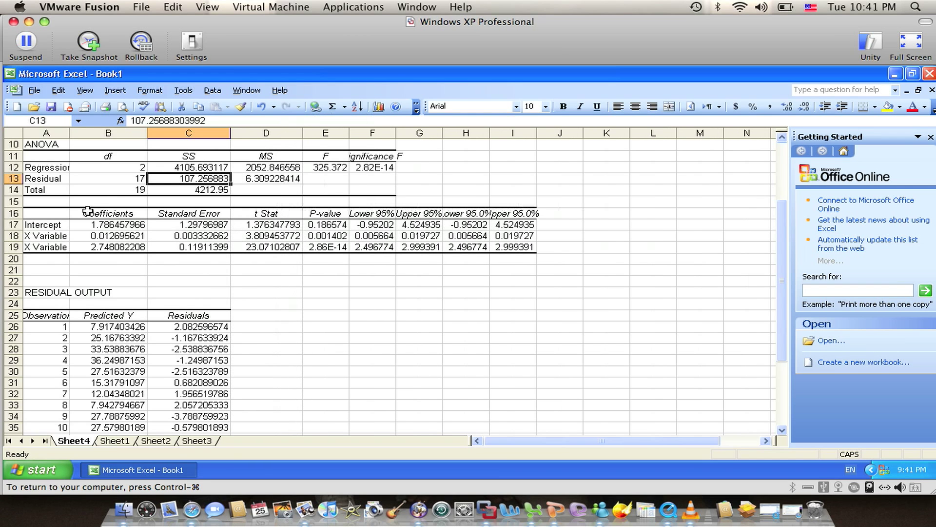
left_click(52, 226)
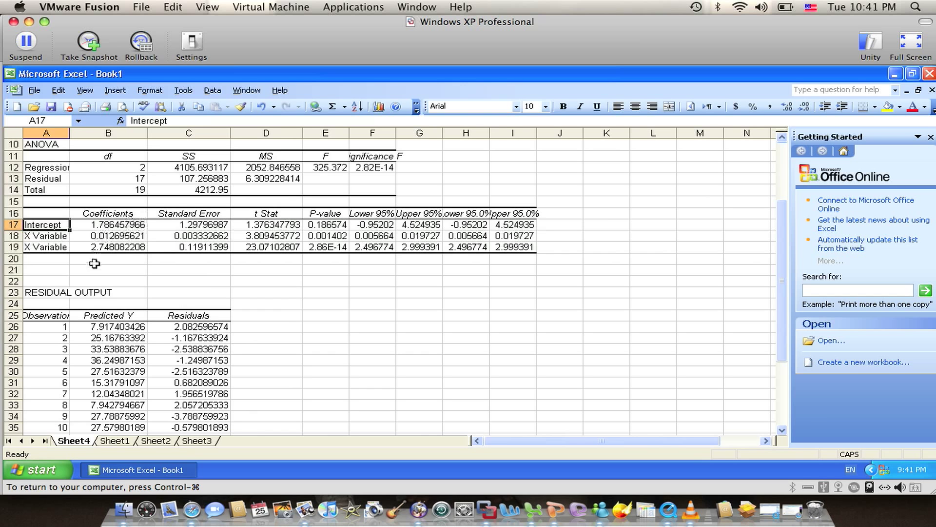
left_click(113, 226)
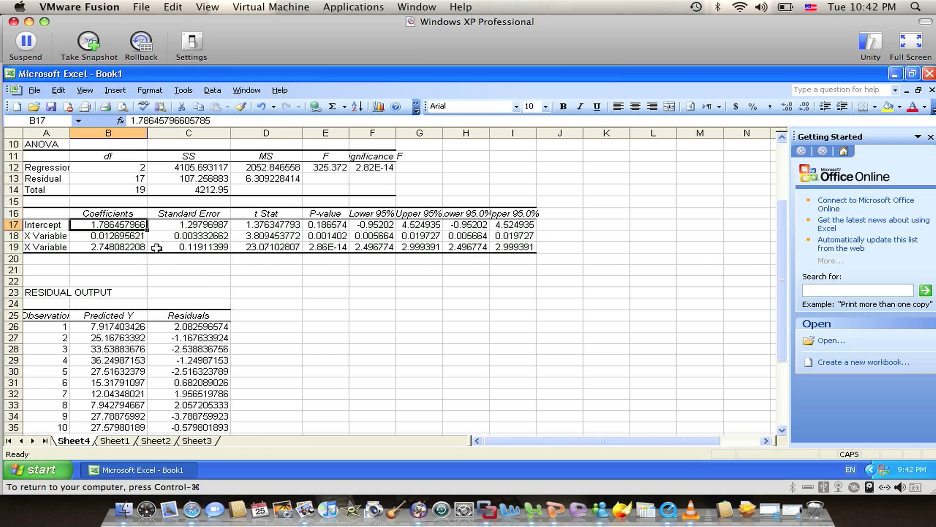
left_click(93, 236)
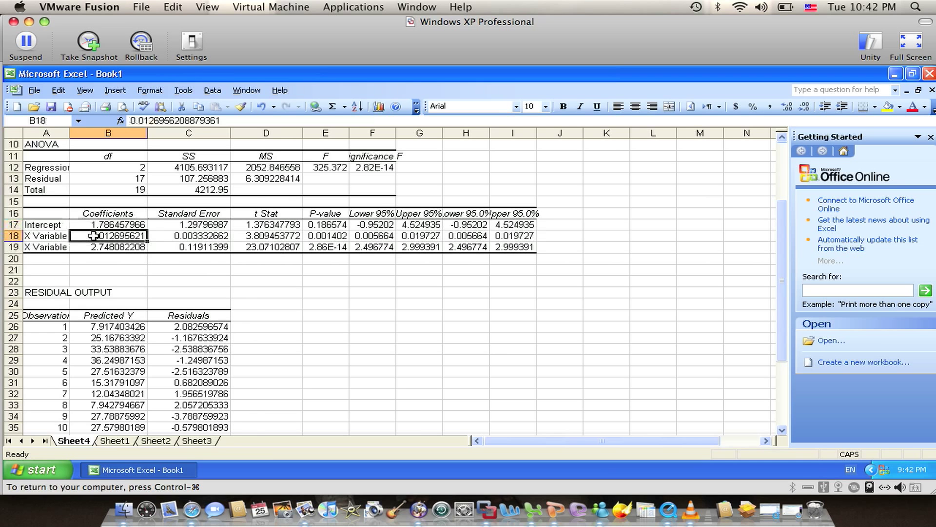
left_click(117, 249)
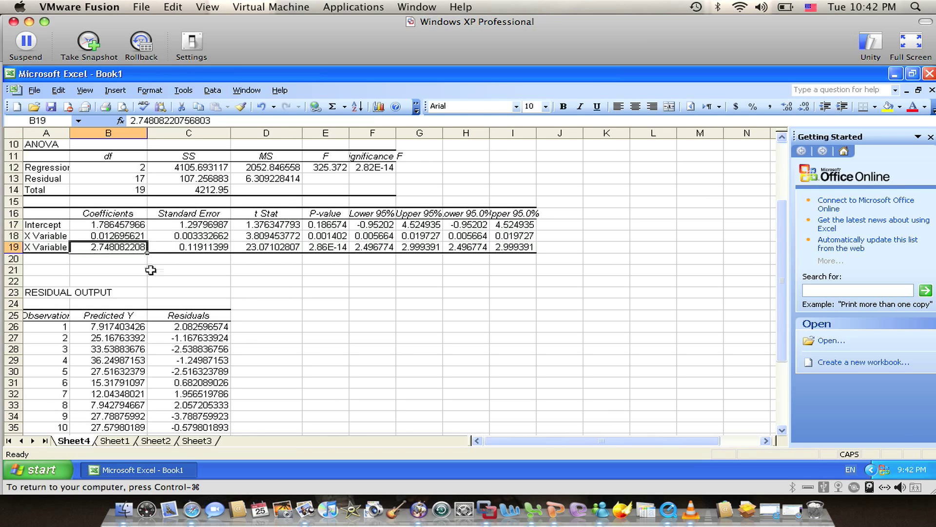
left_click(156, 270)
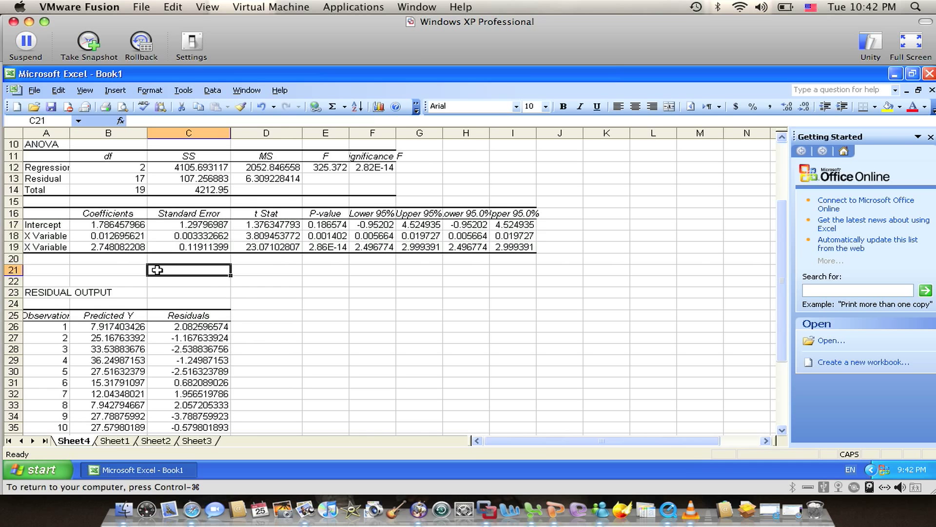
- Enter the general model Y=B0+B1X1+B2X2 in cell C21
type("Y=")
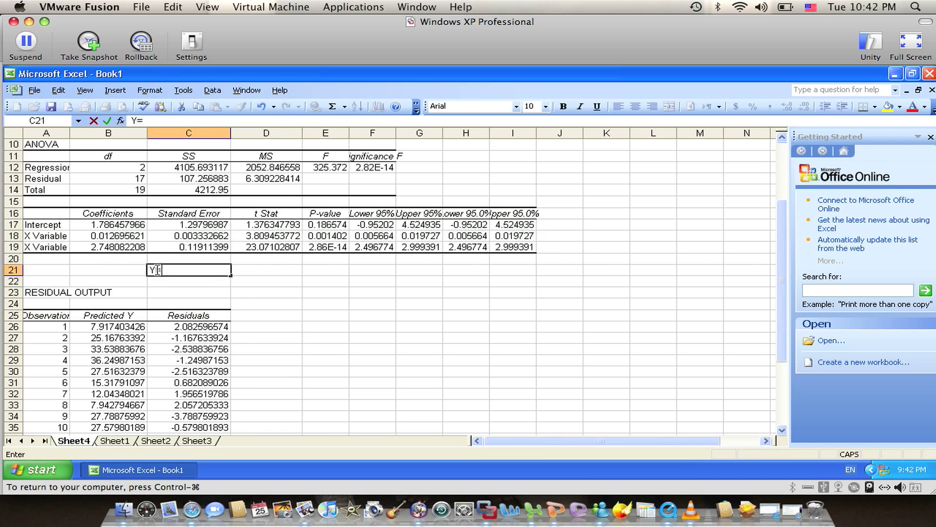
type("B0+B1X1+")
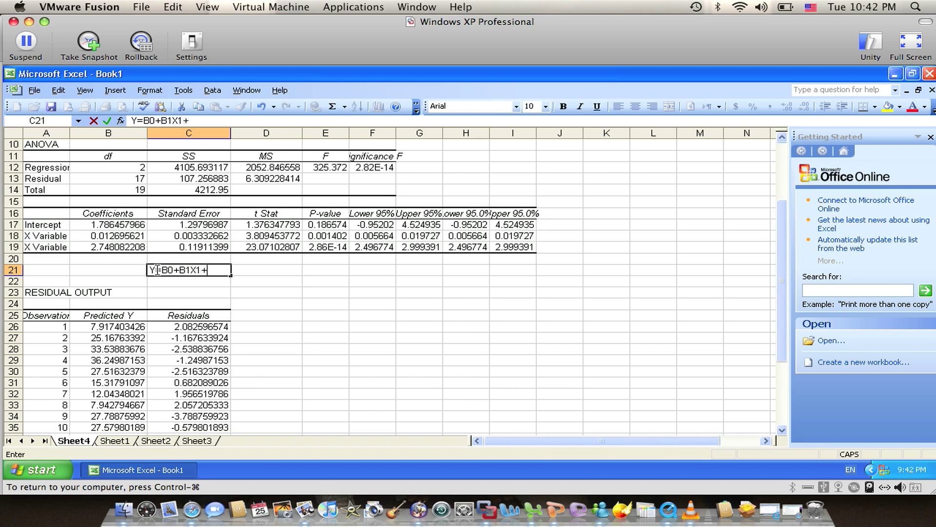
type("B2X2")
key("Tab")
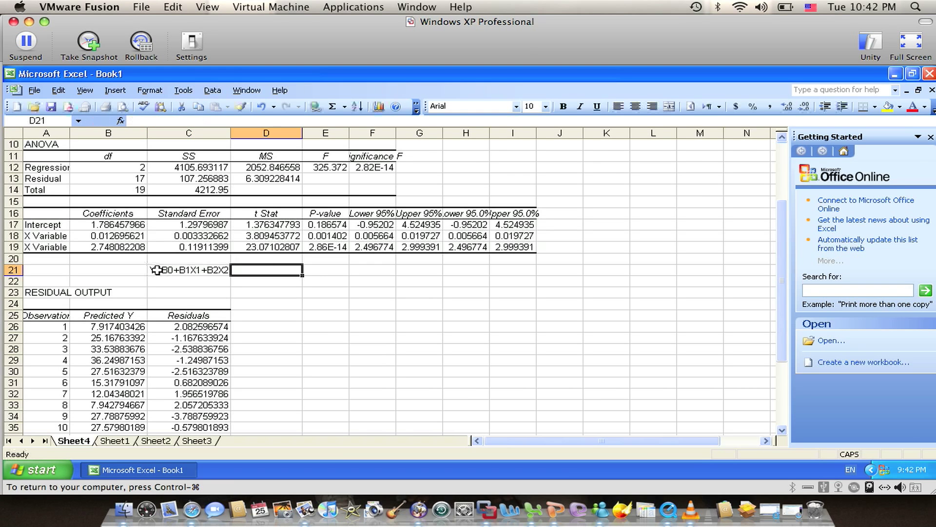
- Enter the fitted equation Y=1.786457966+.012695621X1+2.748082208X2 in cell E21
left_click(319, 275)
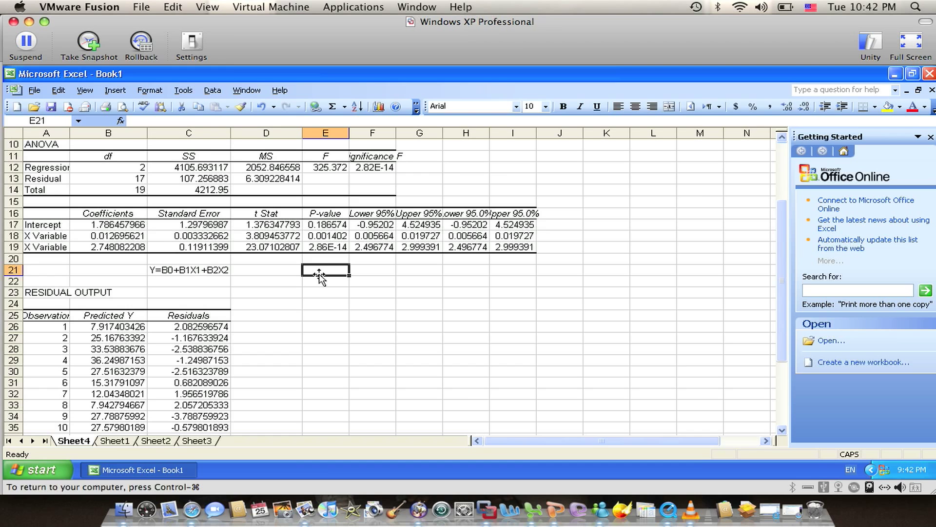
type("Y=")
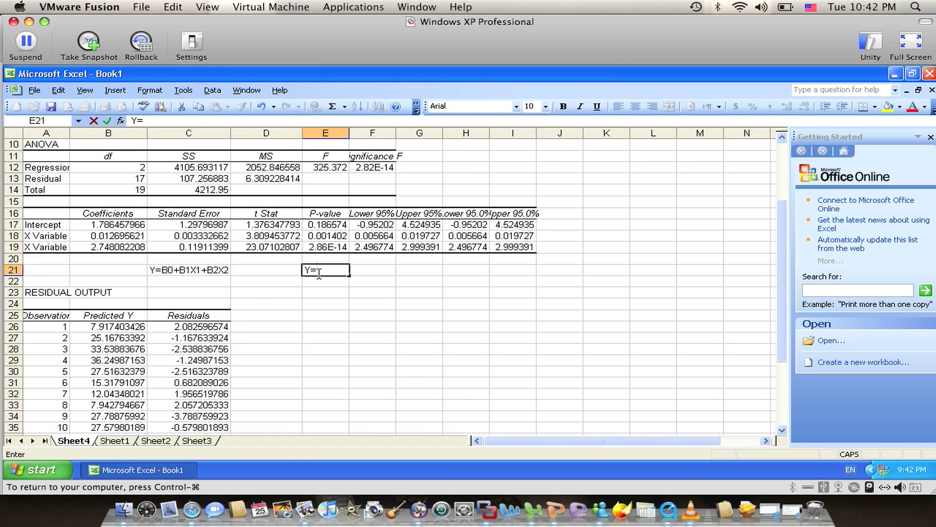
type("1.786457966+")
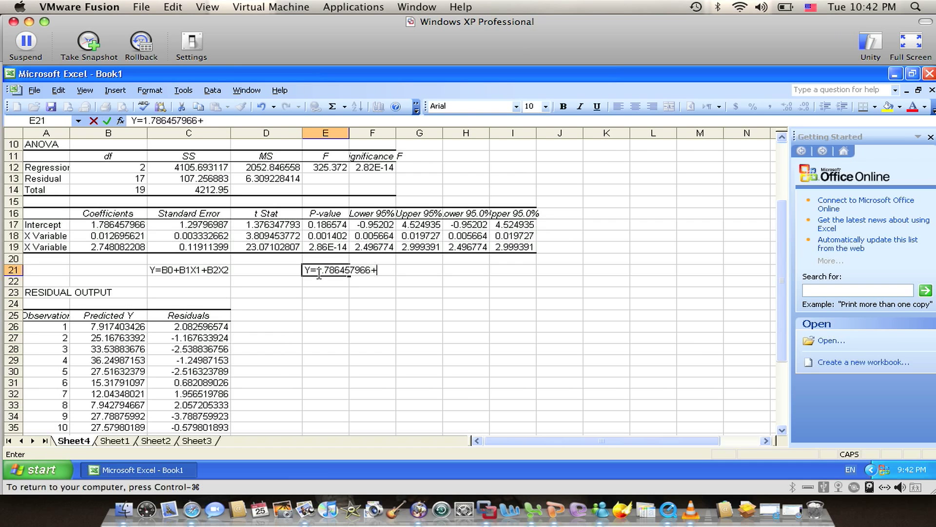
type(".012695621")
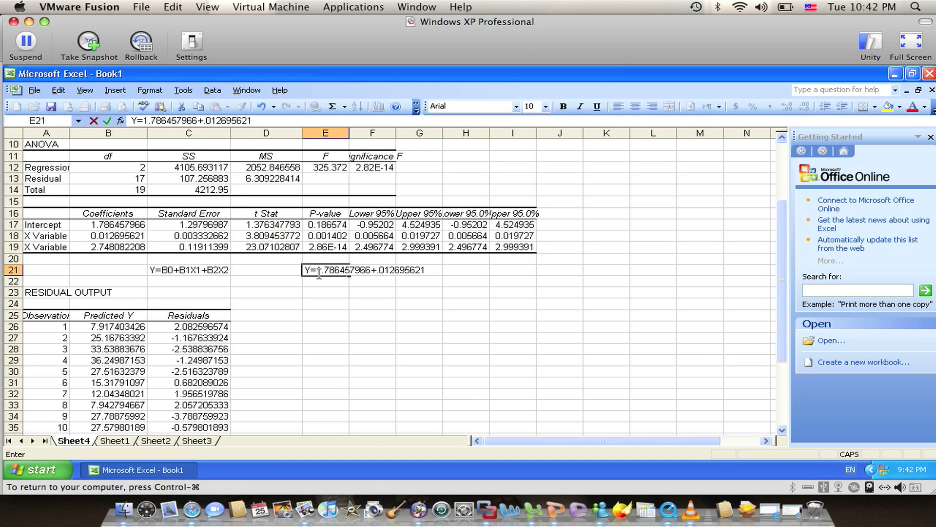
type("X1+2.74808")
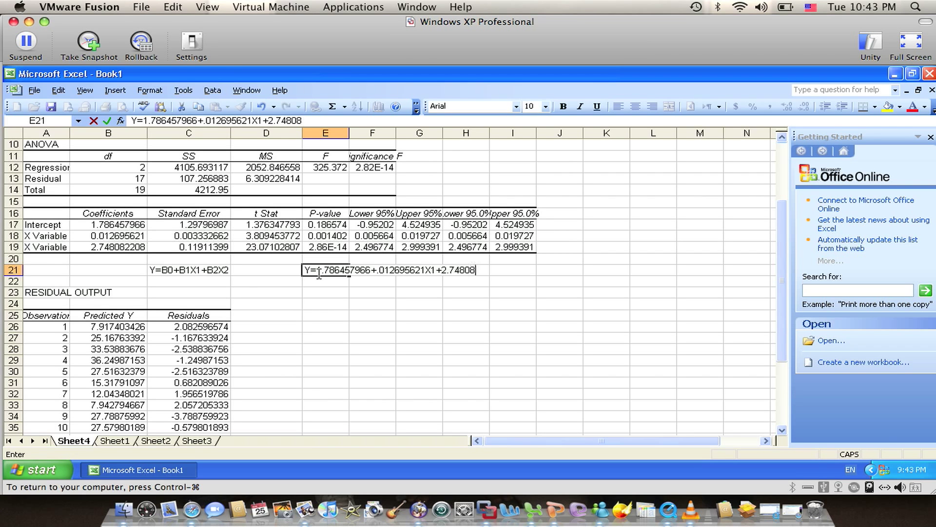
type("2208X2")
key("Return")
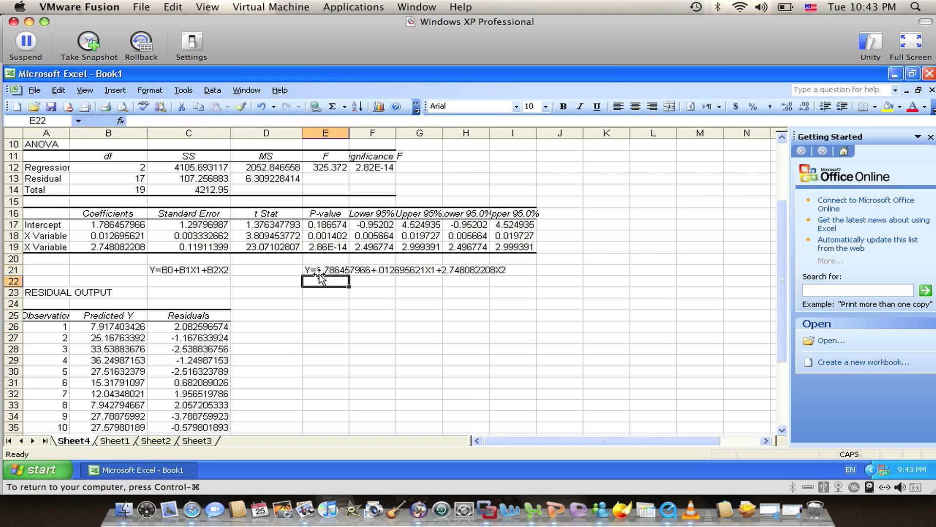
left_click_drag(318, 270, 507, 271)
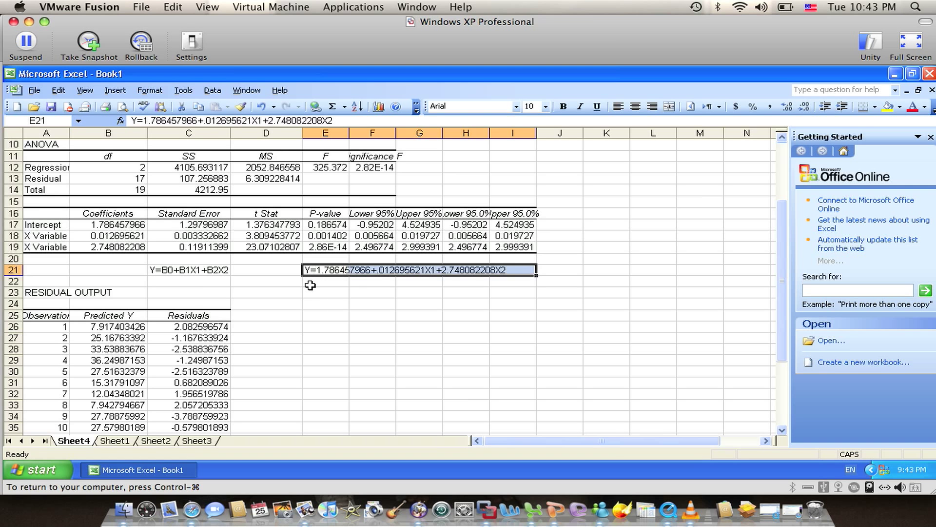
scroll(307, 289, "down", 3)
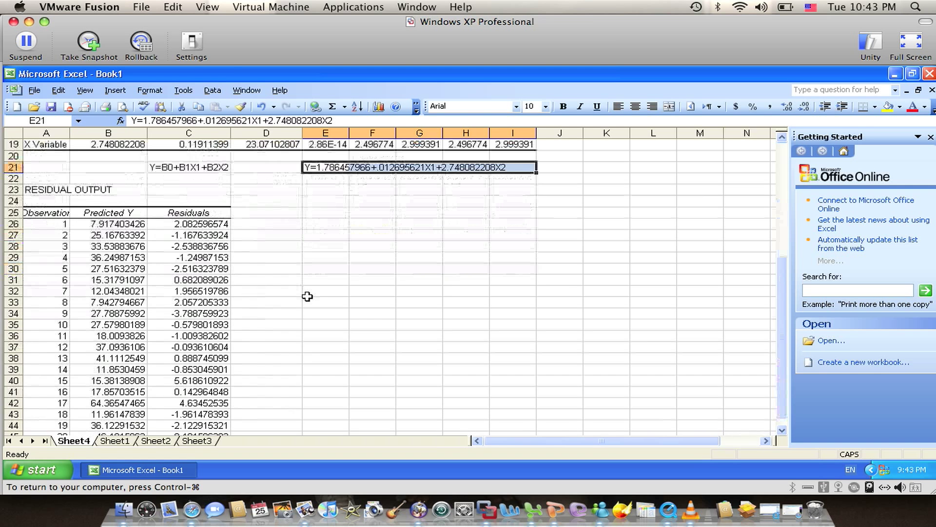
scroll(307, 296, "down", 3)
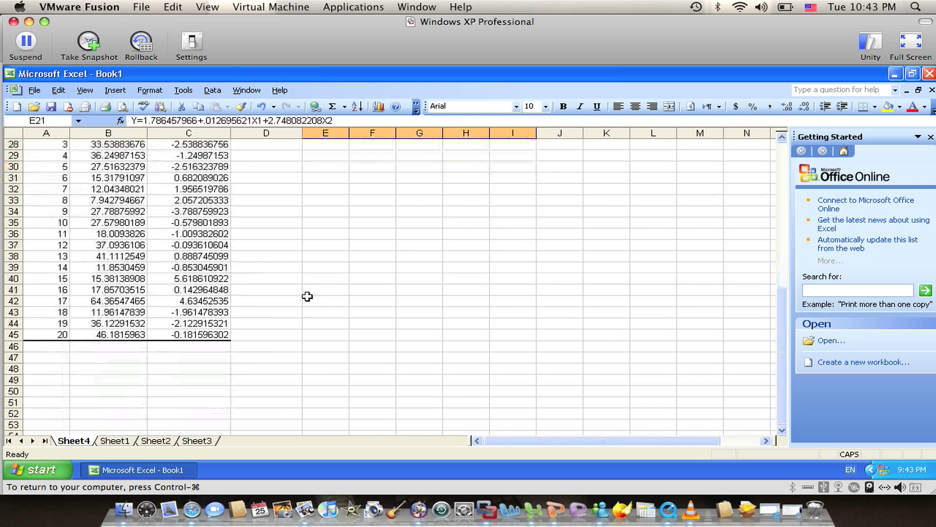
scroll(307, 296, "up", 1)
scroll(307, 296, "up", 1)
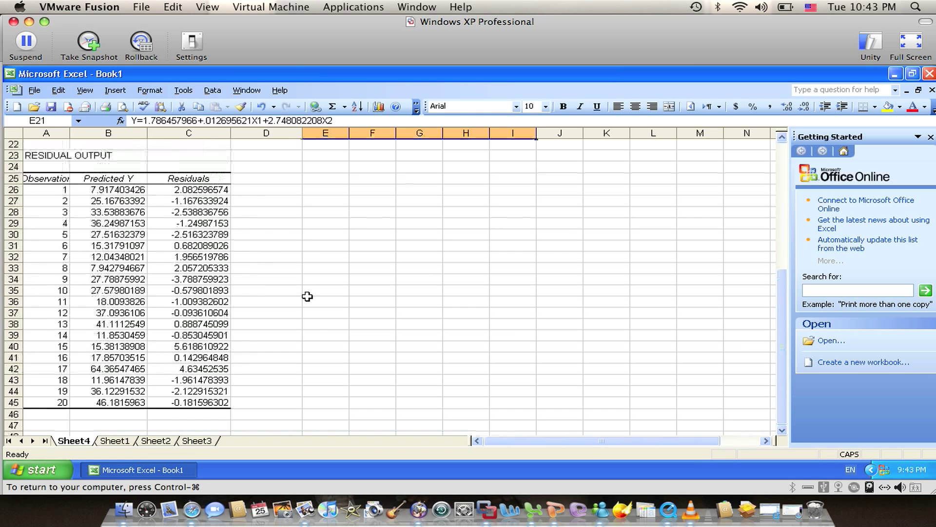
left_click_drag(55, 192, 45, 401)
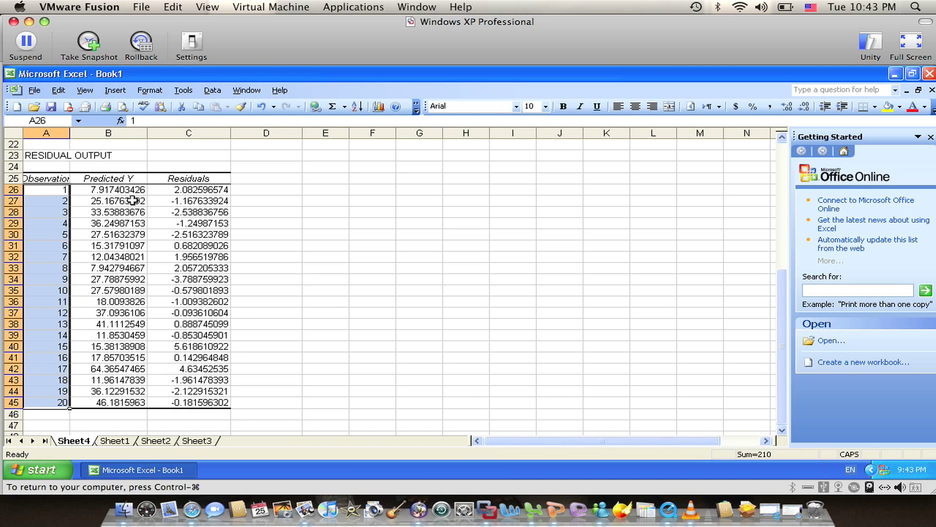
left_click_drag(128, 190, 125, 402)
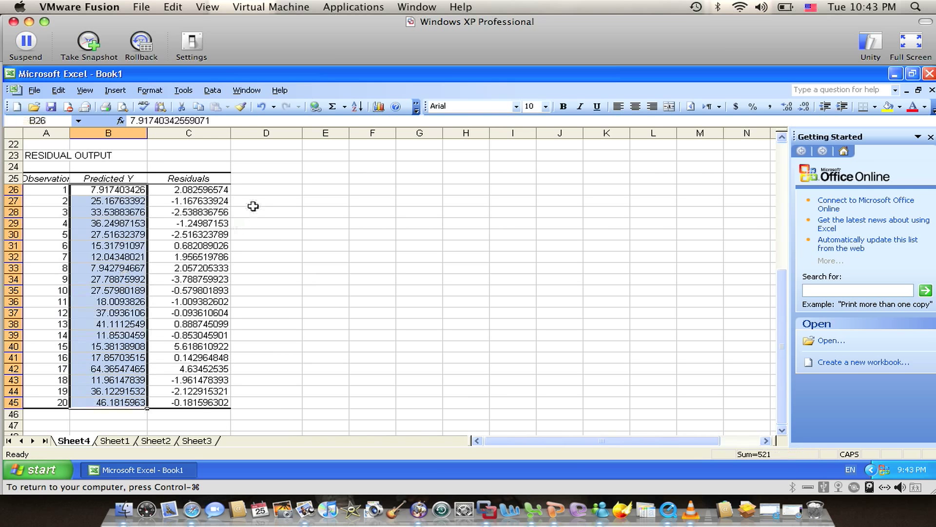
left_click_drag(207, 191, 210, 399)
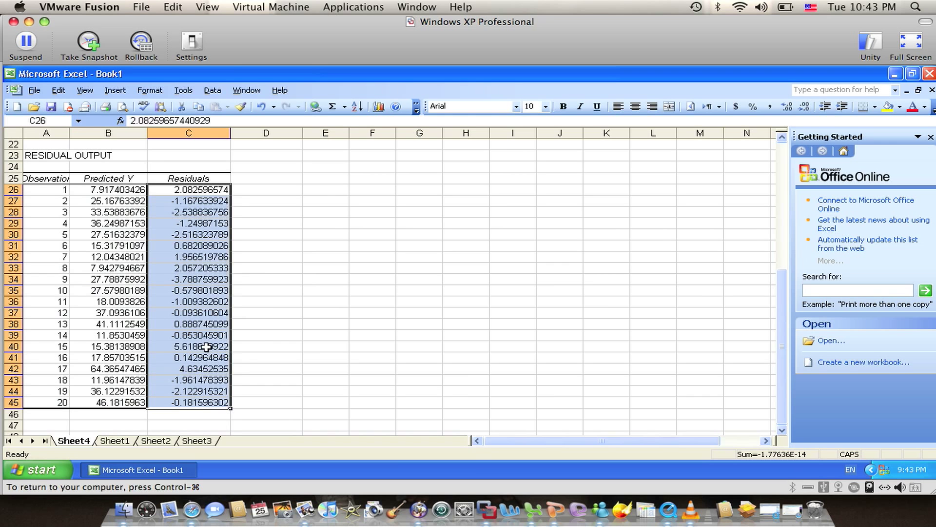
left_click(207, 346)
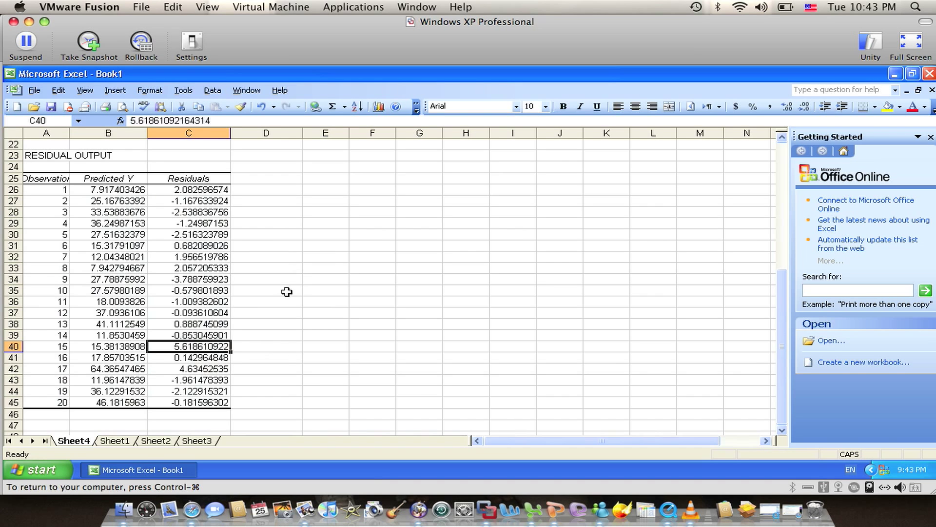
left_click(290, 289)
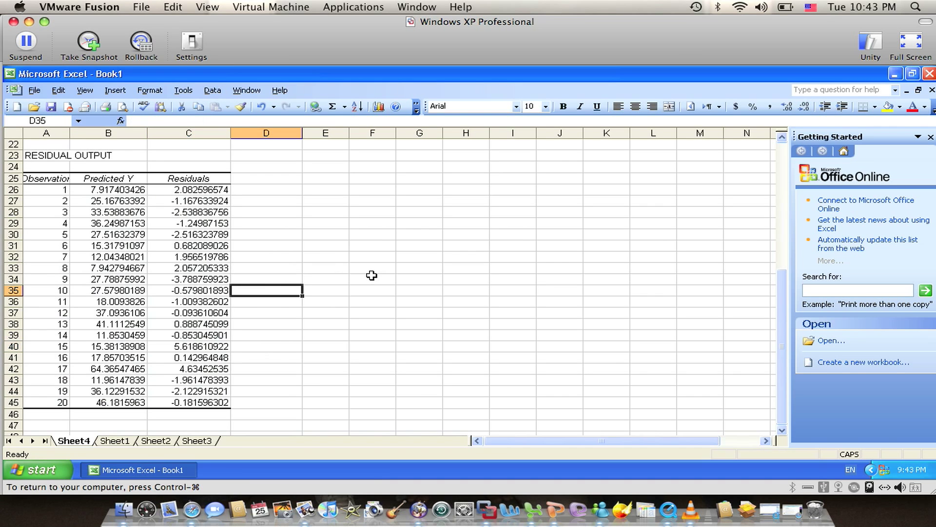